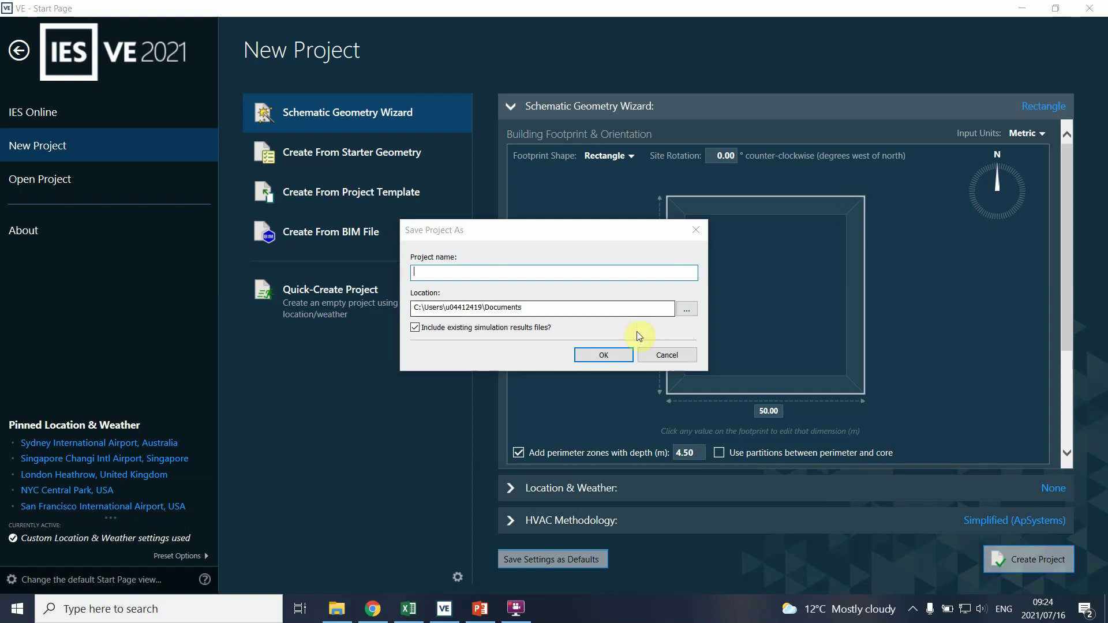
# Dismiss the project save dialog and create the project from the Schematic Geometry Wizard with the rectangular footprint.
pyautogui.moveTo(583, 240); pyautogui.dragTo(446, 160)
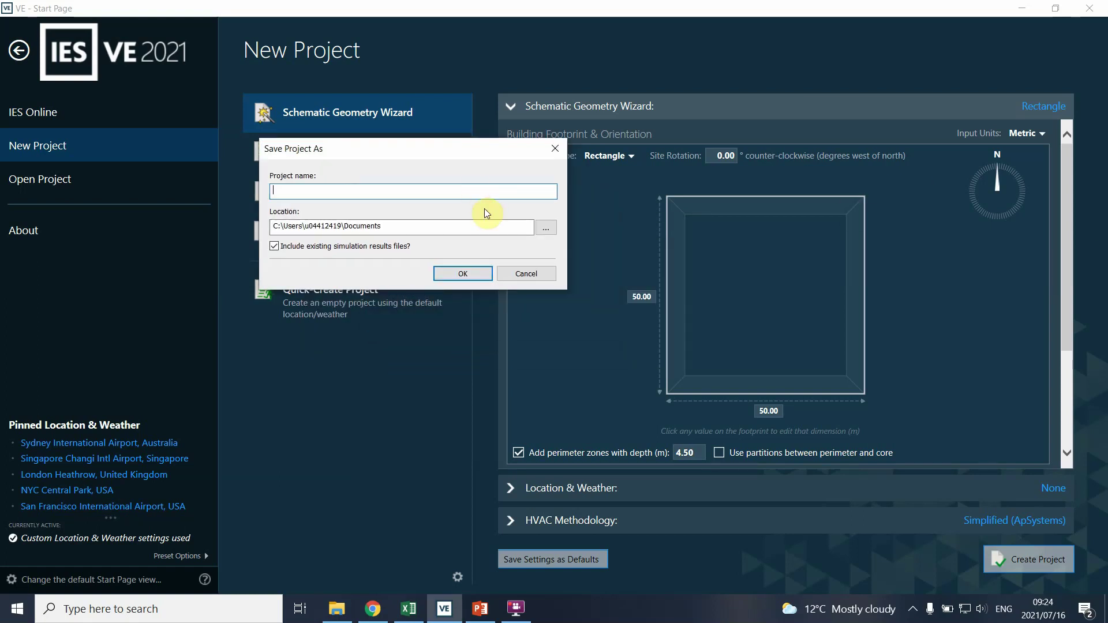
pyautogui.click(520, 275)
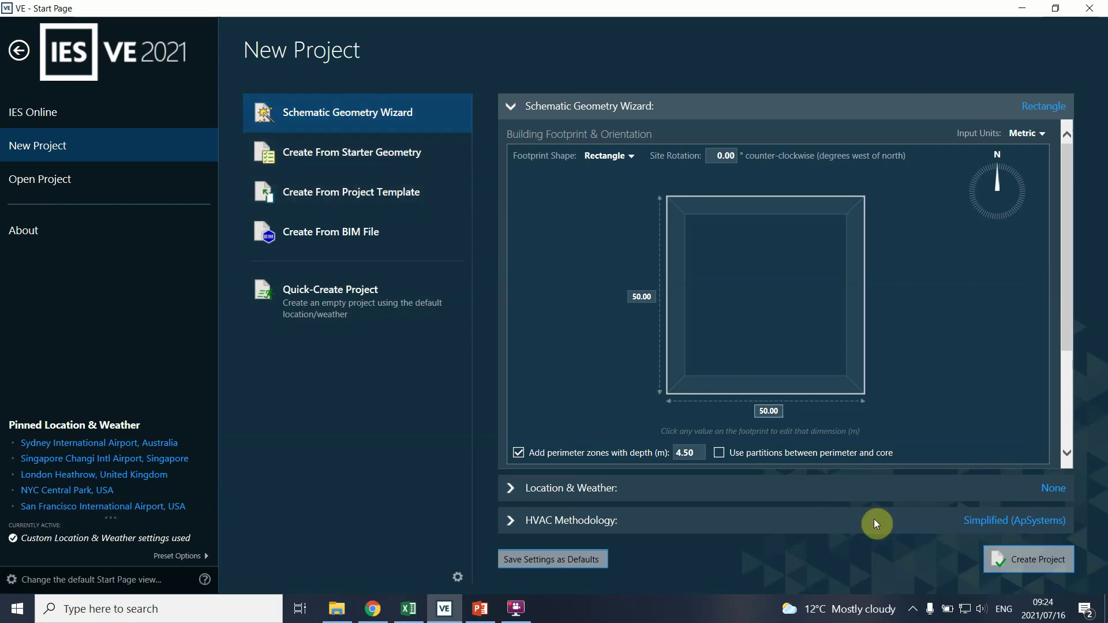
pyautogui.click(1019, 556)
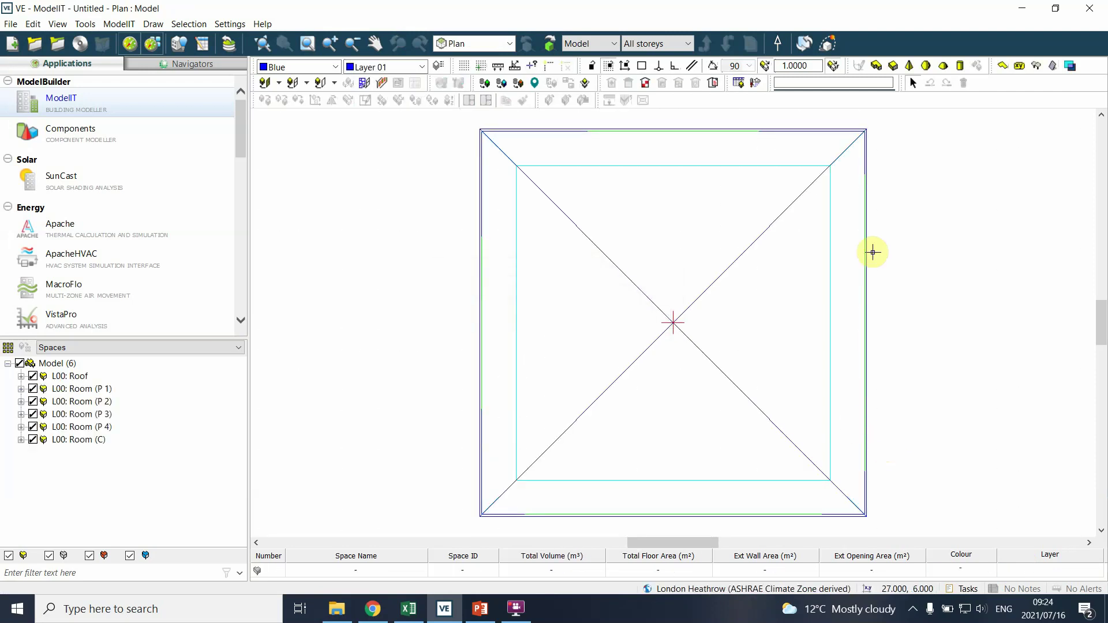
# Select the entire generated building, including the roof and all rooms, in the plan and delete it.
pyautogui.scroll(-1, 509, 145)
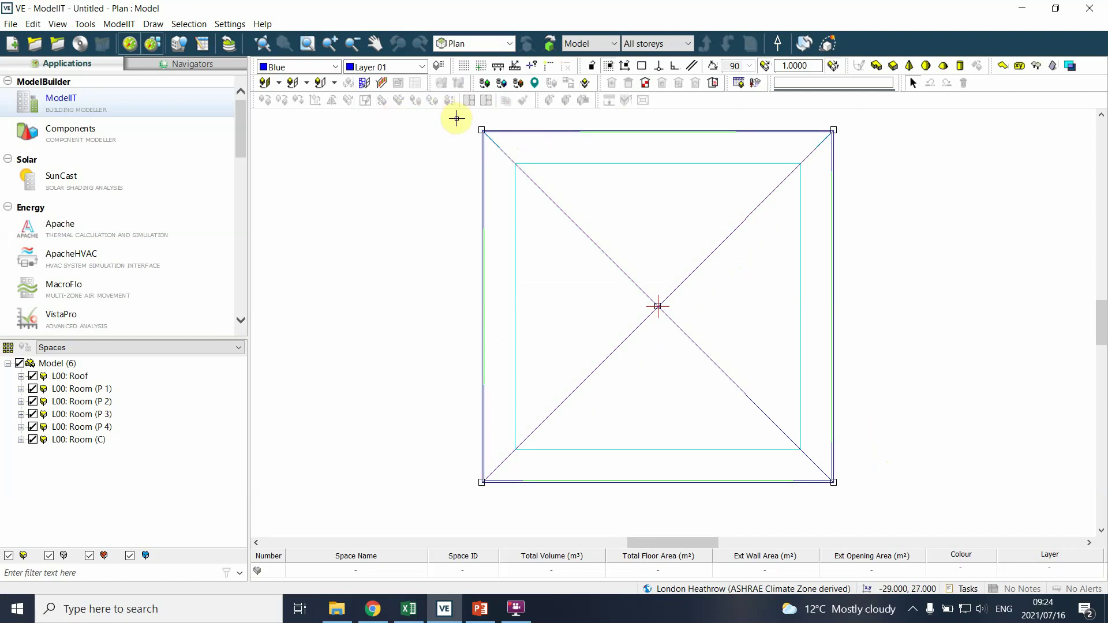
pyautogui.moveTo(456, 118); pyautogui.dragTo(871, 503)
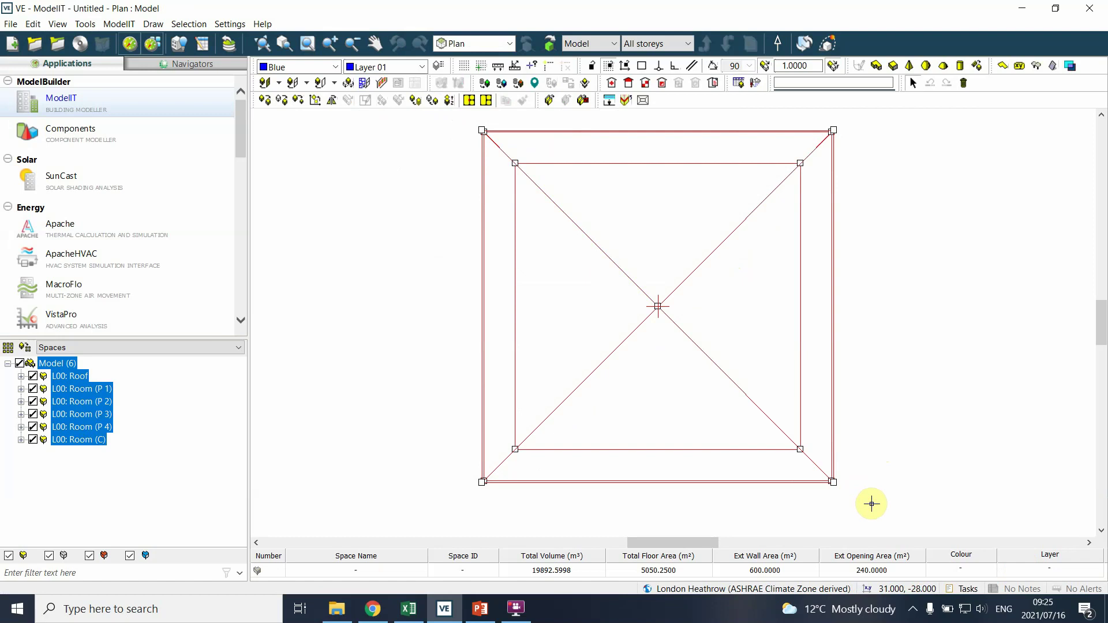
pyautogui.press('Delete')
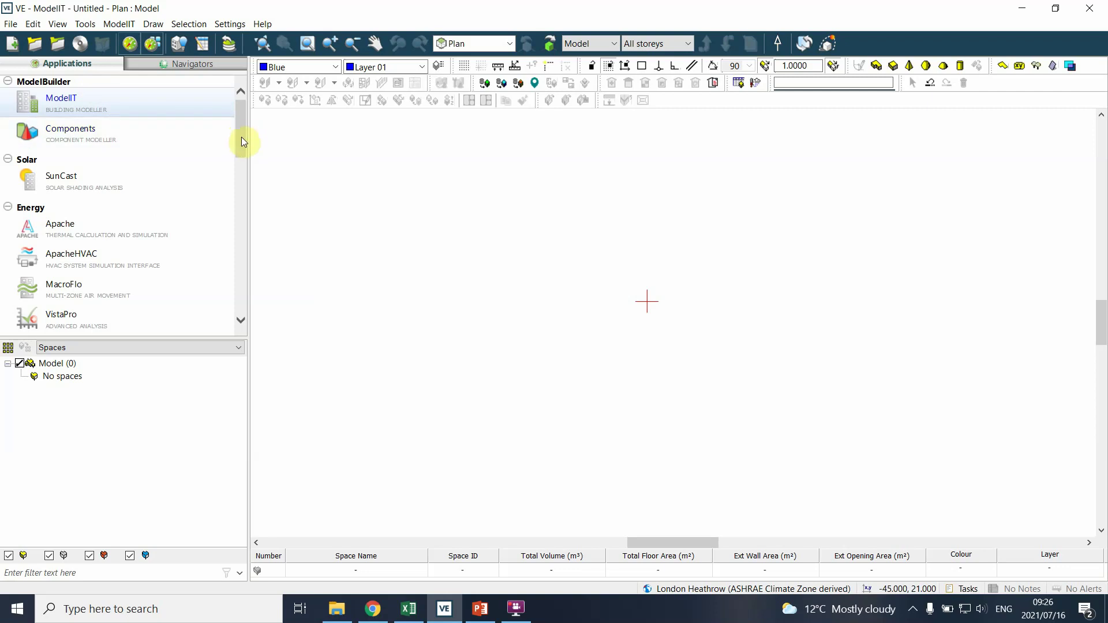
# Look through the full list of applications, from ModelBuilder, Solar and Energy to Compliance, Lighting, Cost & Value, Egress, Mechanical and CFD.
pyautogui.moveTo(246, 134); pyautogui.dragTo(240, 99)
pyautogui.click(239, 149)
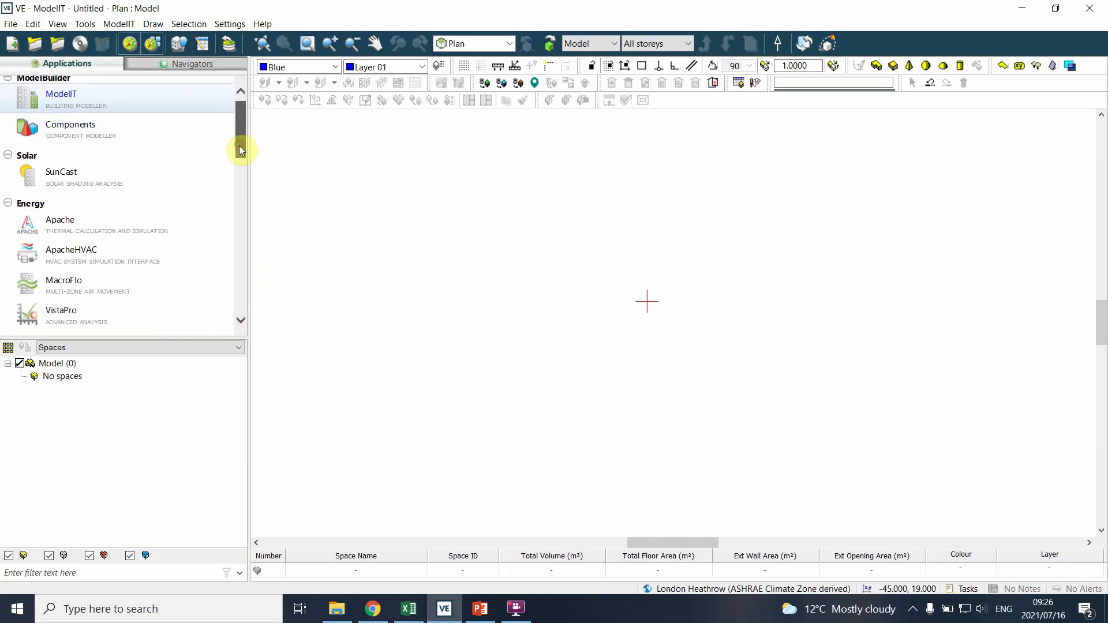
pyautogui.moveTo(240, 149); pyautogui.dragTo(68, 109)
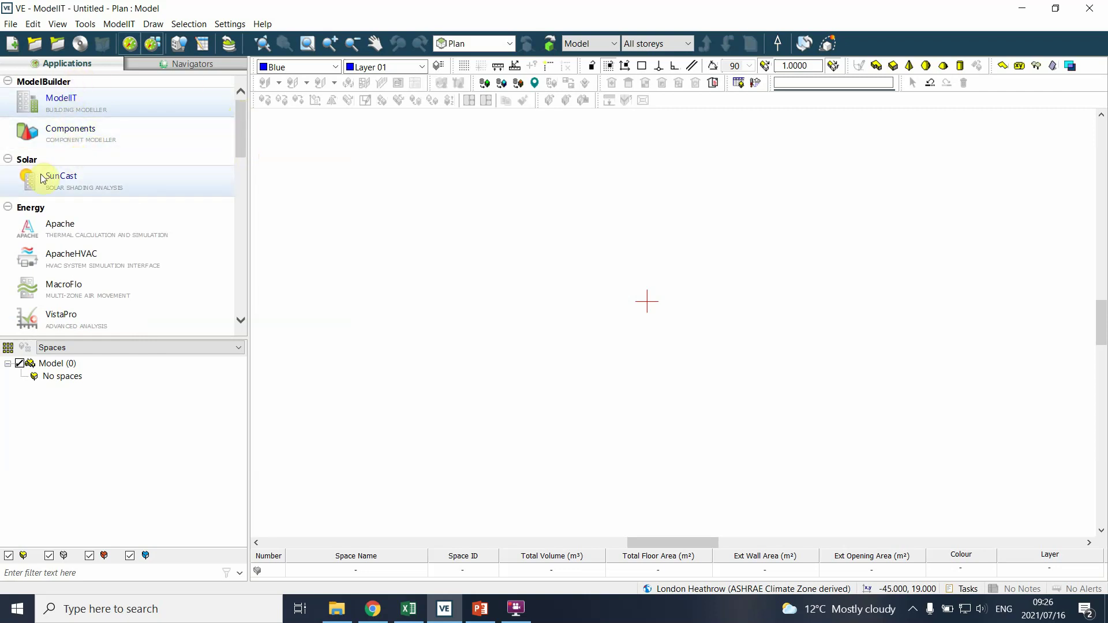
pyautogui.scroll(-1, 240, 143)
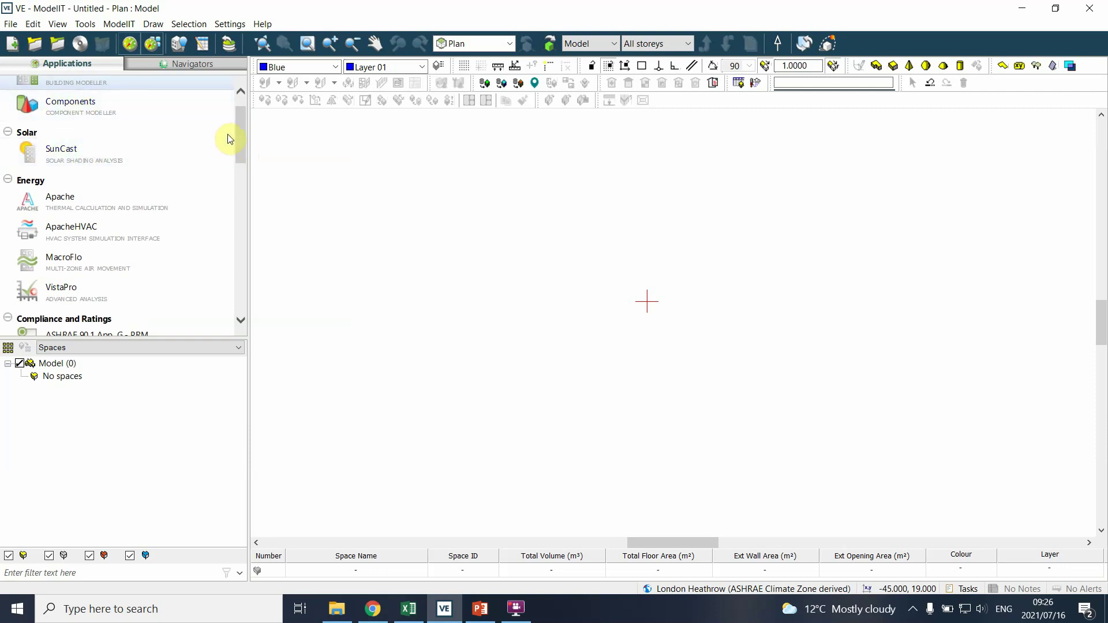
pyautogui.moveTo(240, 137); pyautogui.dragTo(237, 156)
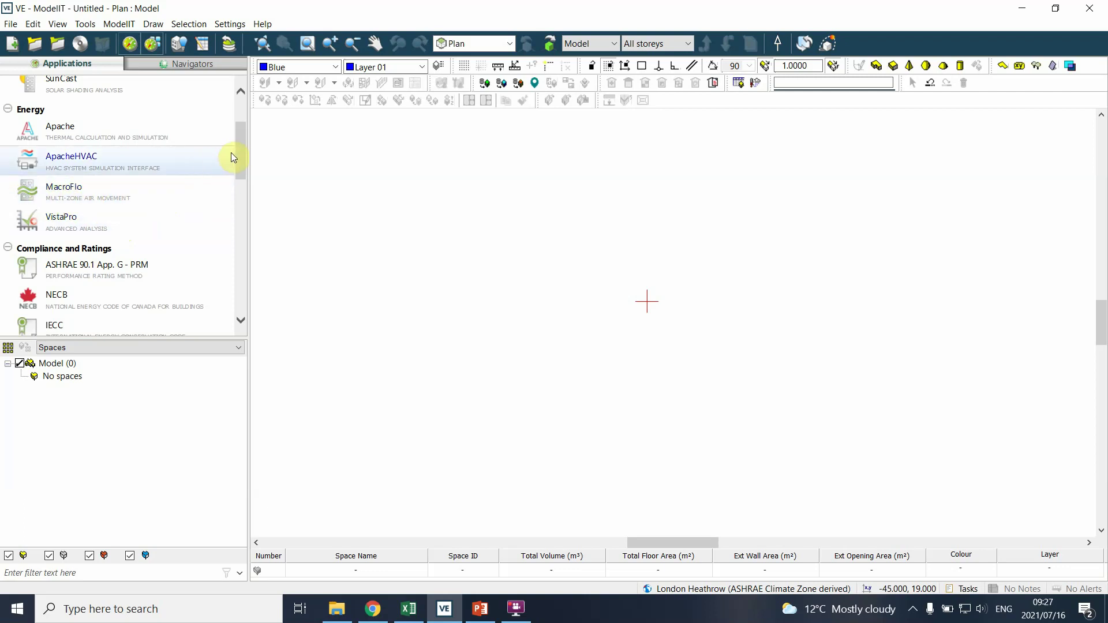
pyautogui.moveTo(241, 151); pyautogui.dragTo(242, 188)
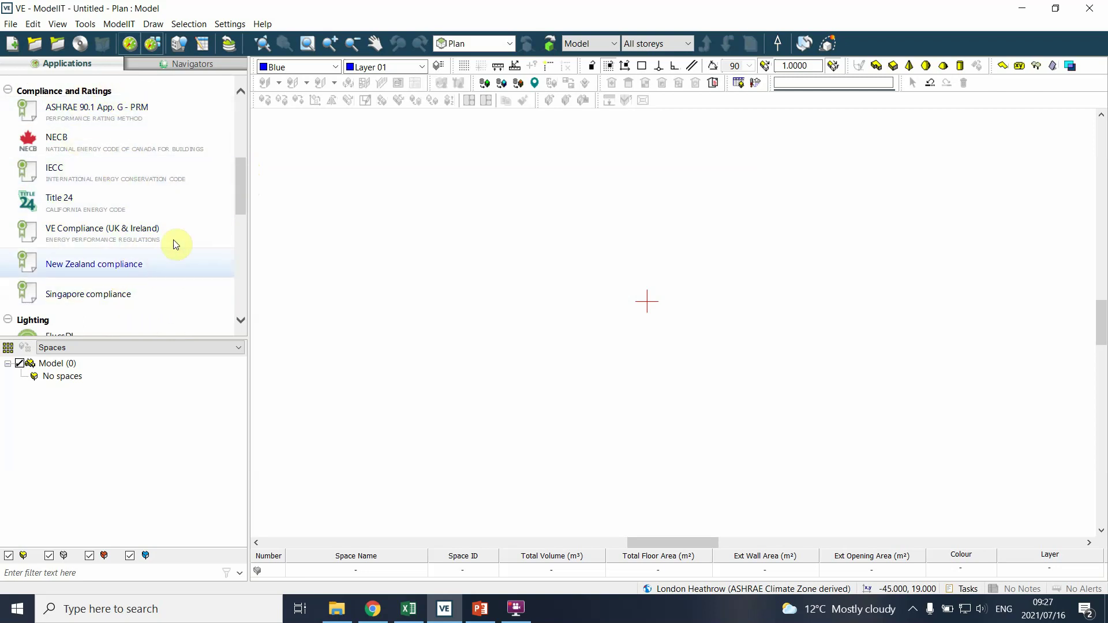
pyautogui.moveTo(240, 190); pyautogui.dragTo(247, 240)
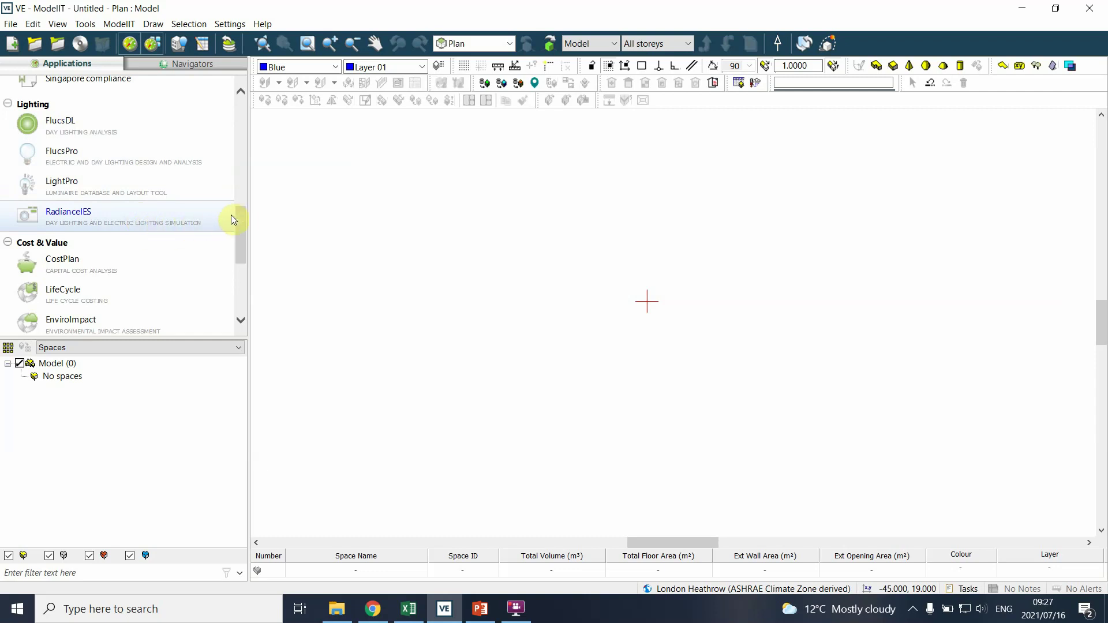
pyautogui.click(240, 235)
pyautogui.moveTo(242, 238); pyautogui.dragTo(245, 266)
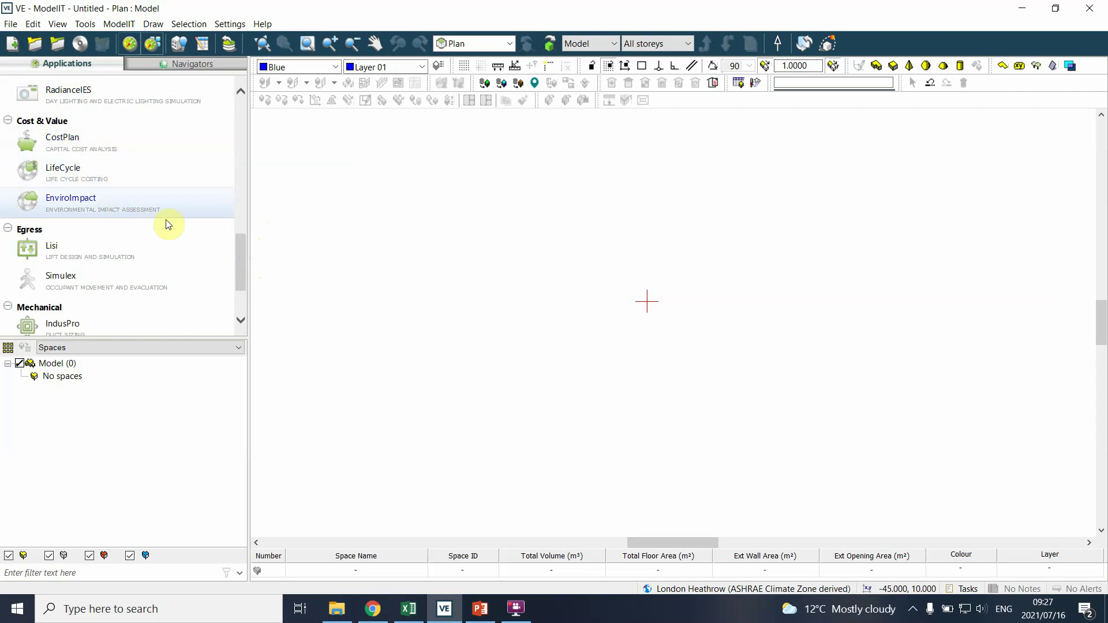
pyautogui.moveTo(240, 267); pyautogui.dragTo(230, 299)
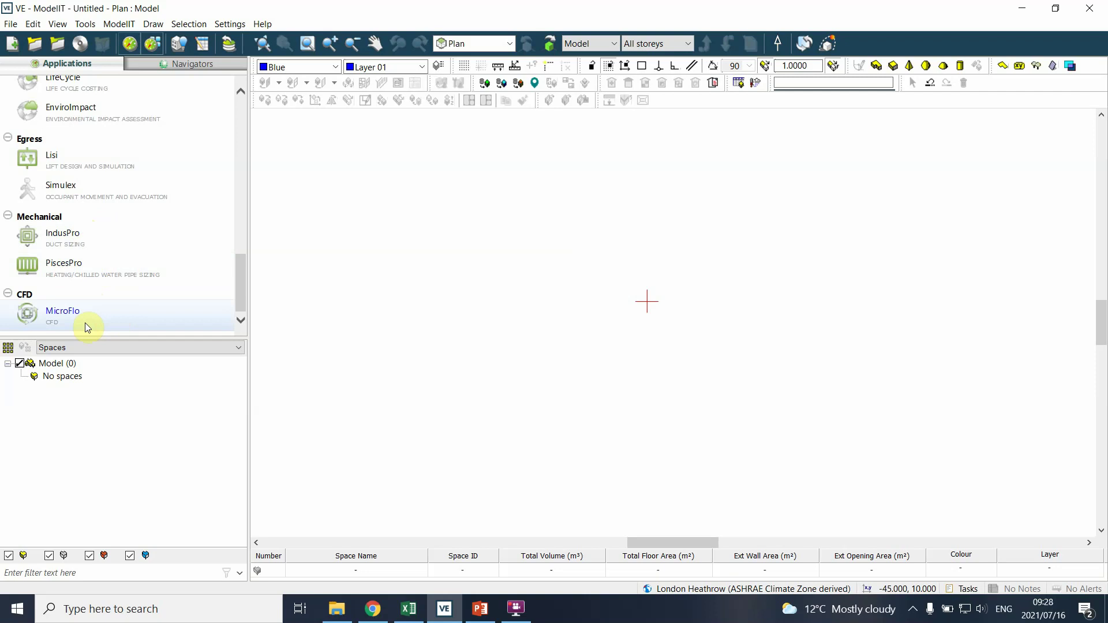
pyautogui.moveTo(240, 281); pyautogui.dragTo(226, 109)
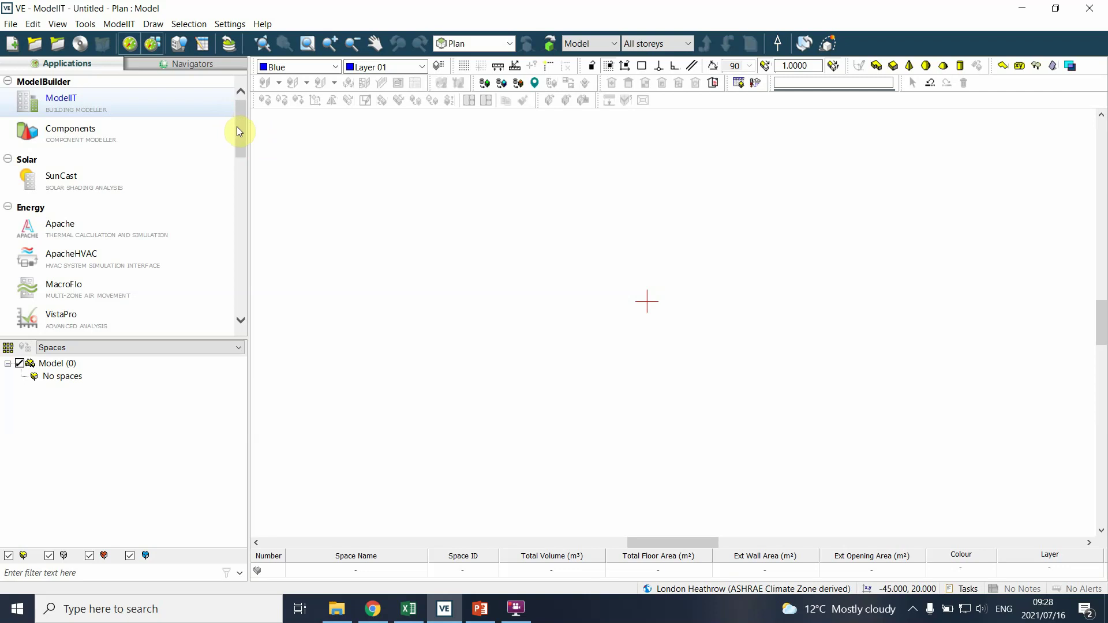
pyautogui.moveTo(241, 126)
pyautogui.mouseDown()
pyautogui.moveTo(241, 136)
pyautogui.moveTo(242, 116)
pyautogui.mouseUp()
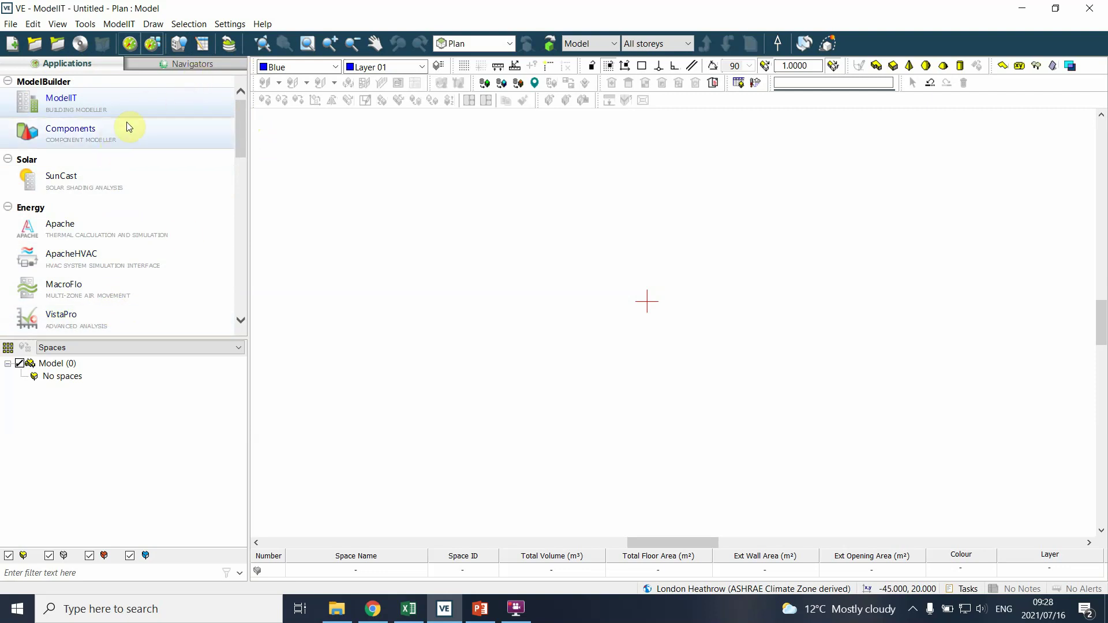
# View the Monodraught HTM navigator and return to the list of applications.
pyautogui.click(171, 67)
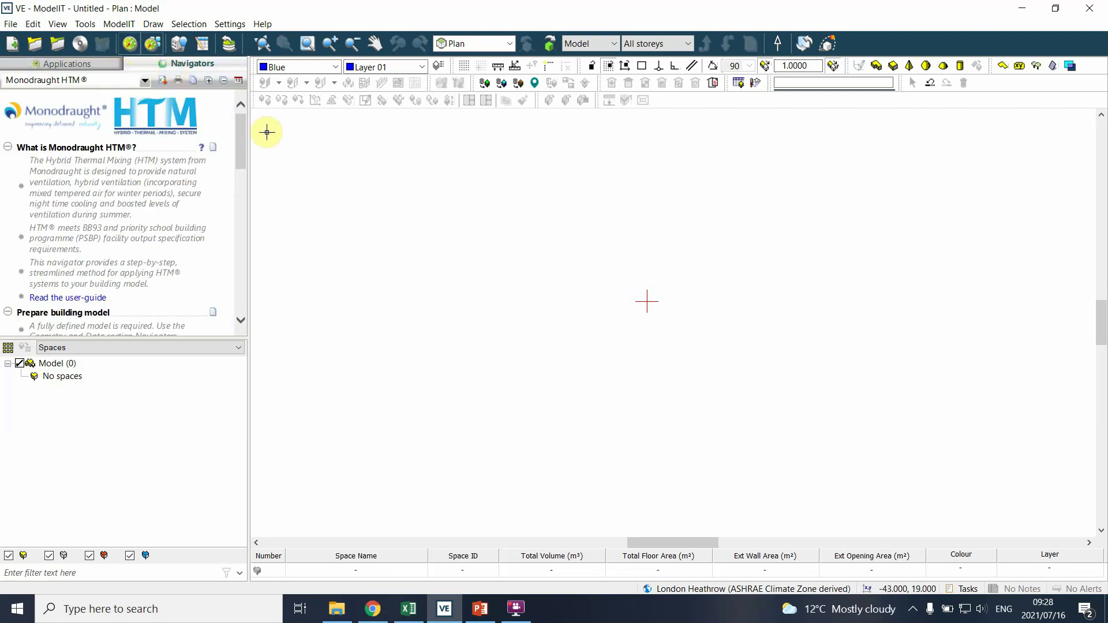
pyautogui.moveTo(244, 148); pyautogui.dragTo(259, 128)
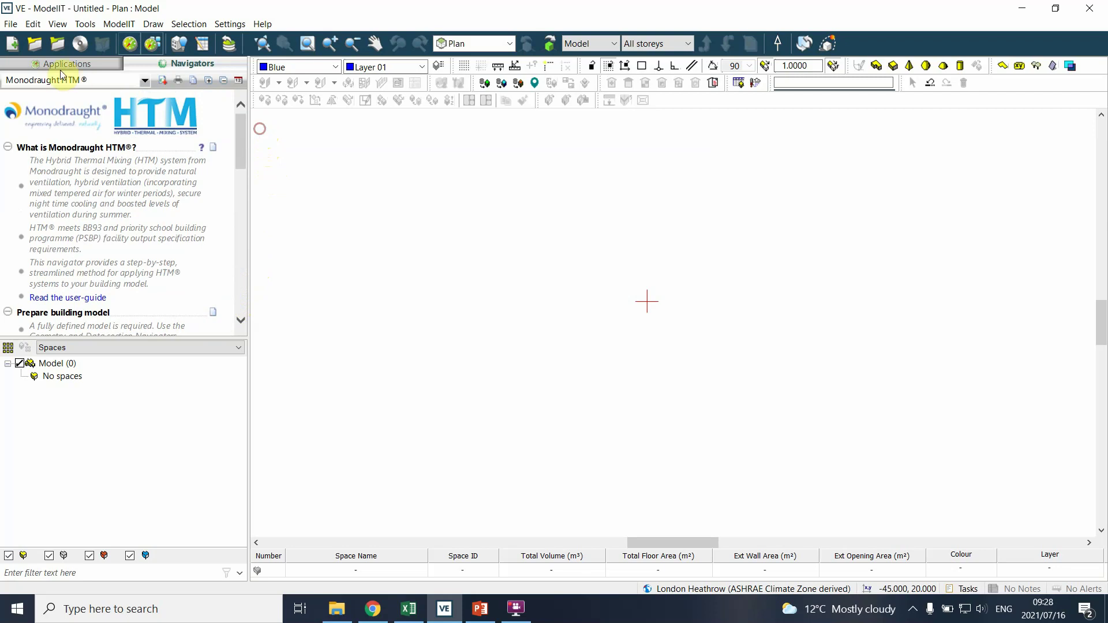
pyautogui.click(74, 64)
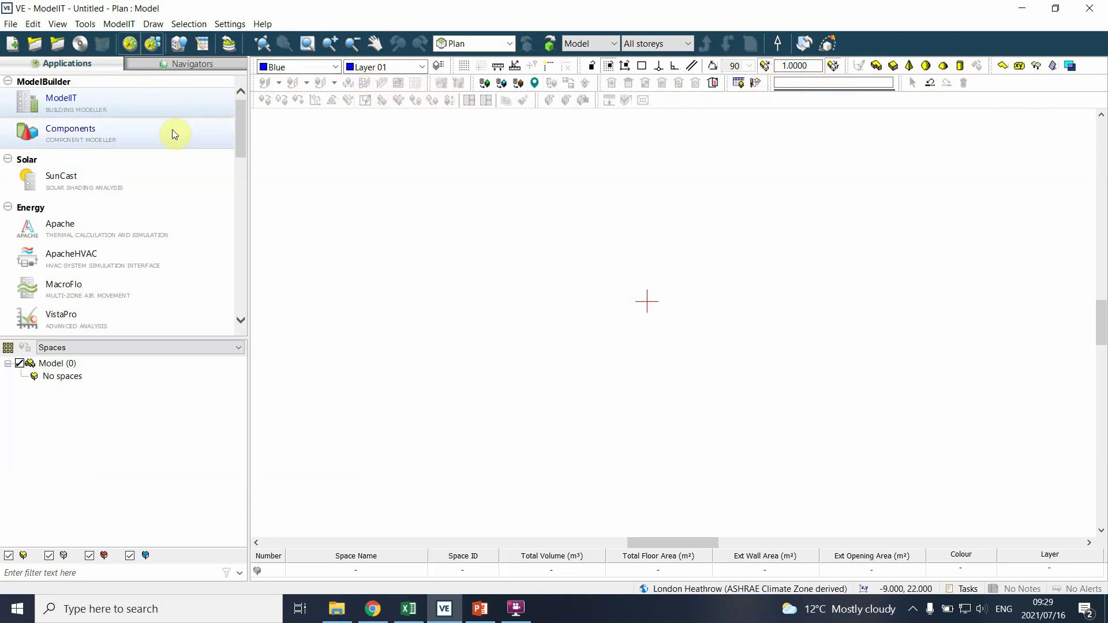
# Switch to SunCast and on to the Apache application, declining to save the untitled model each time.
pyautogui.click(80, 184)
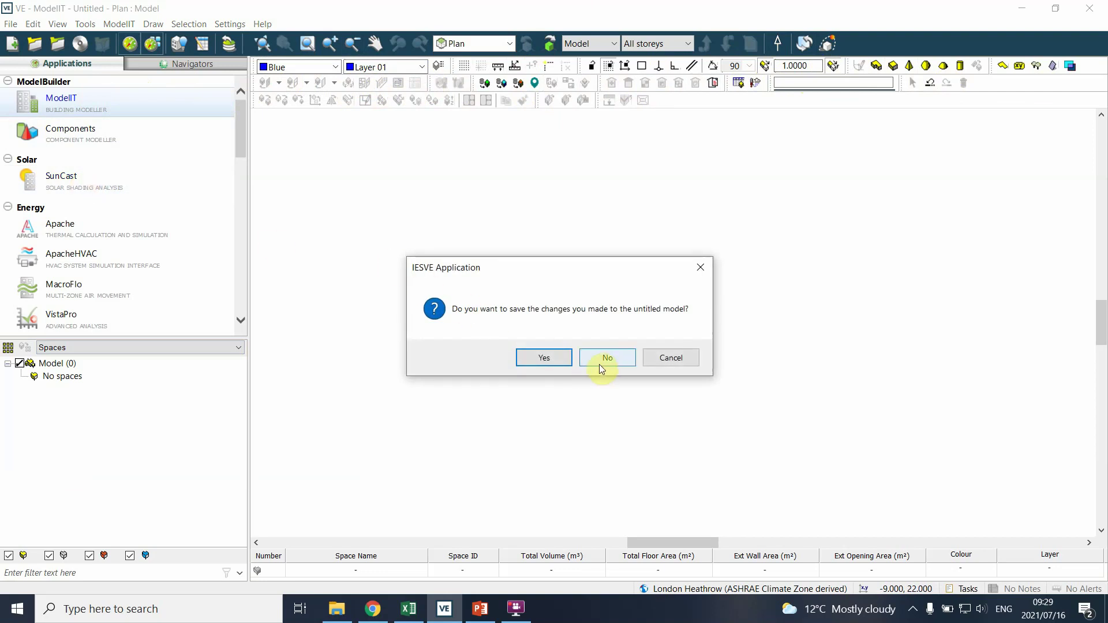
pyautogui.click(598, 357)
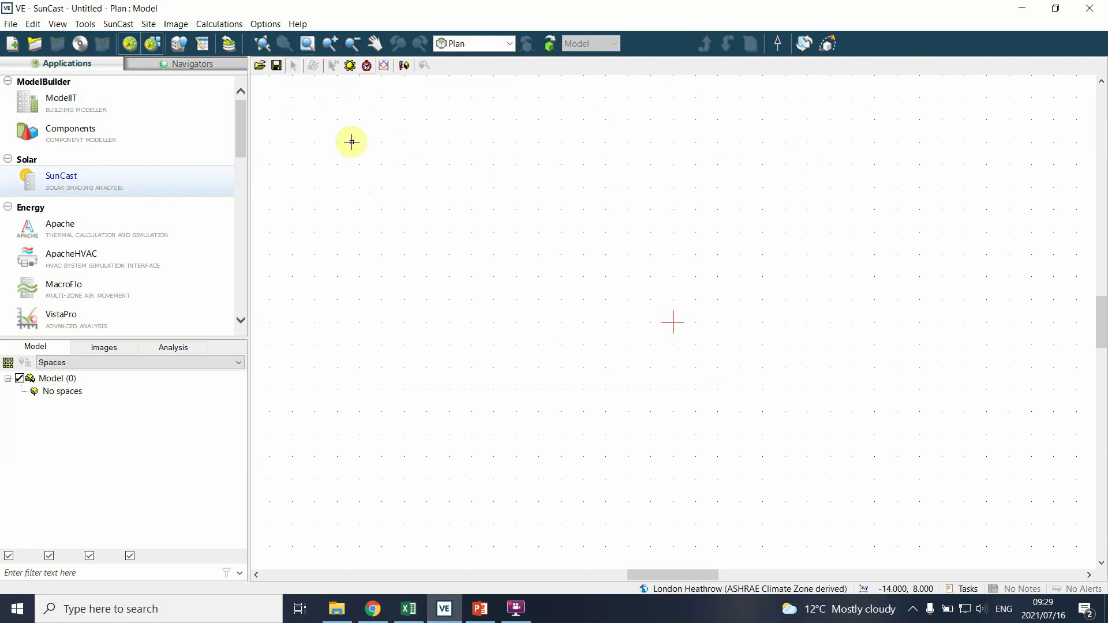
pyautogui.click(57, 226)
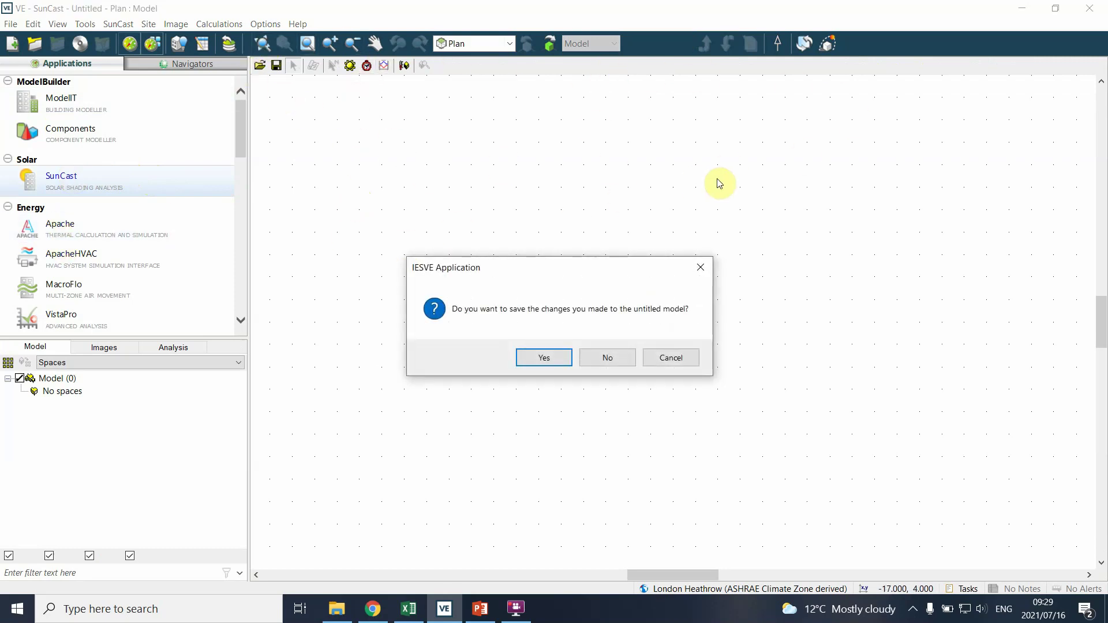
pyautogui.click(603, 360)
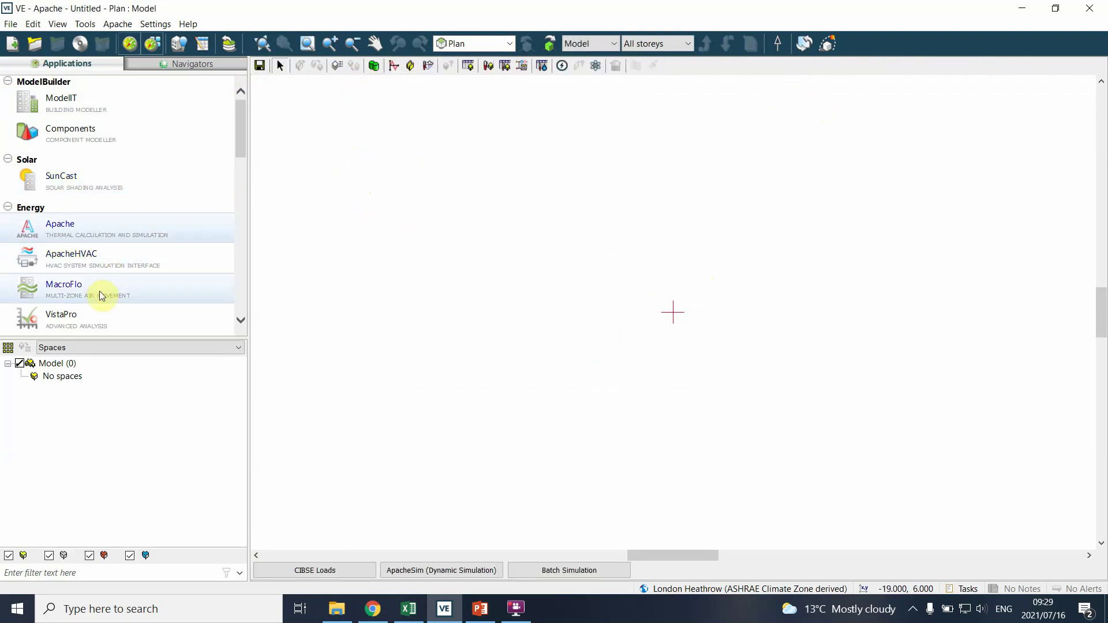
pyautogui.scroll(-1, 239, 141)
pyautogui.scroll(1, 239, 140)
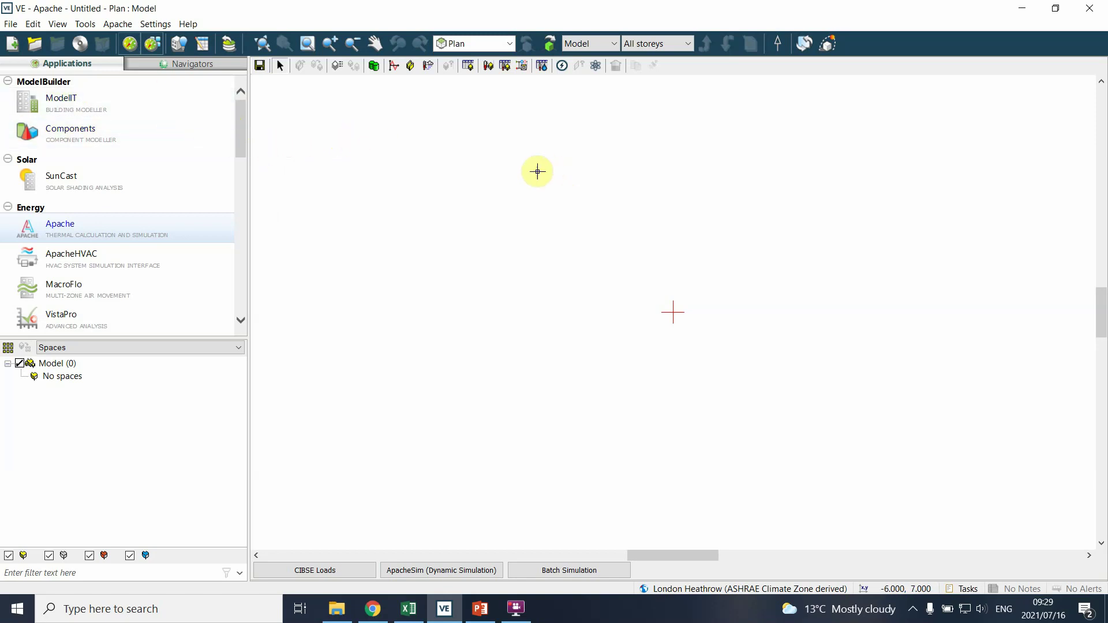
# Review the user preferences for general, model viewer, units, simulation, BIM and edit settings, keeping the units Metric.
pyautogui.click(84, 24)
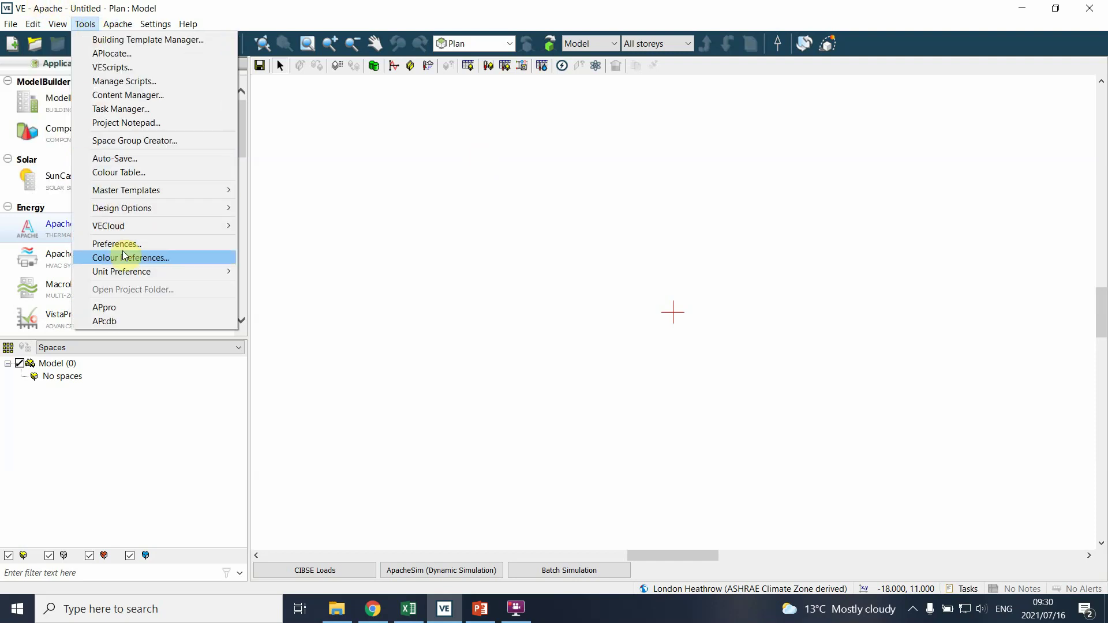
pyautogui.click(124, 247)
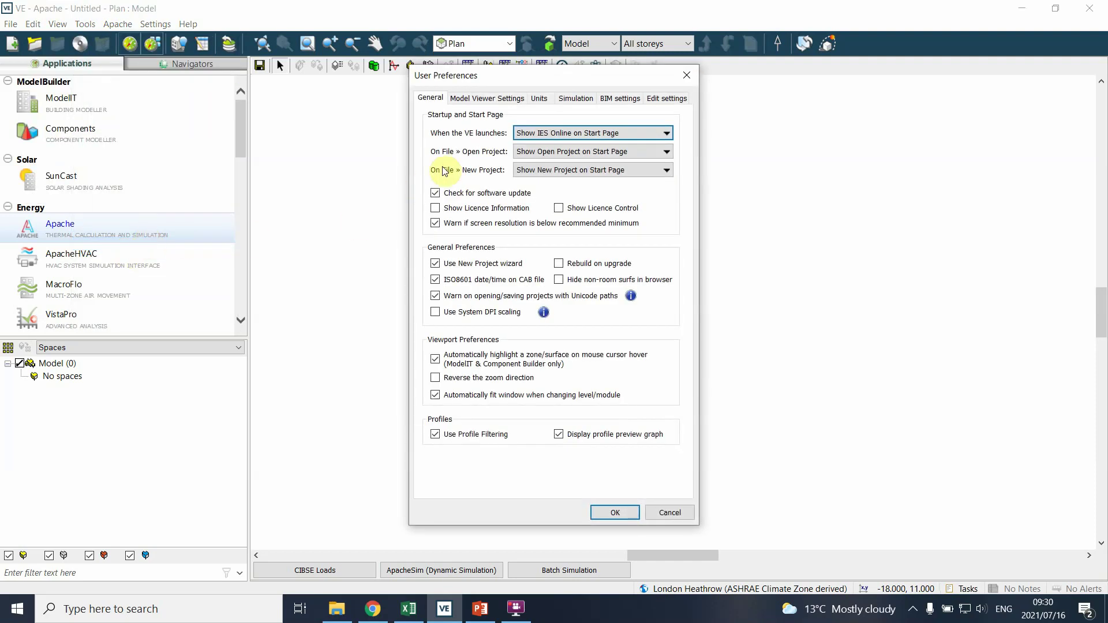
pyautogui.click(470, 100)
pyautogui.click(539, 99)
pyautogui.click(563, 138)
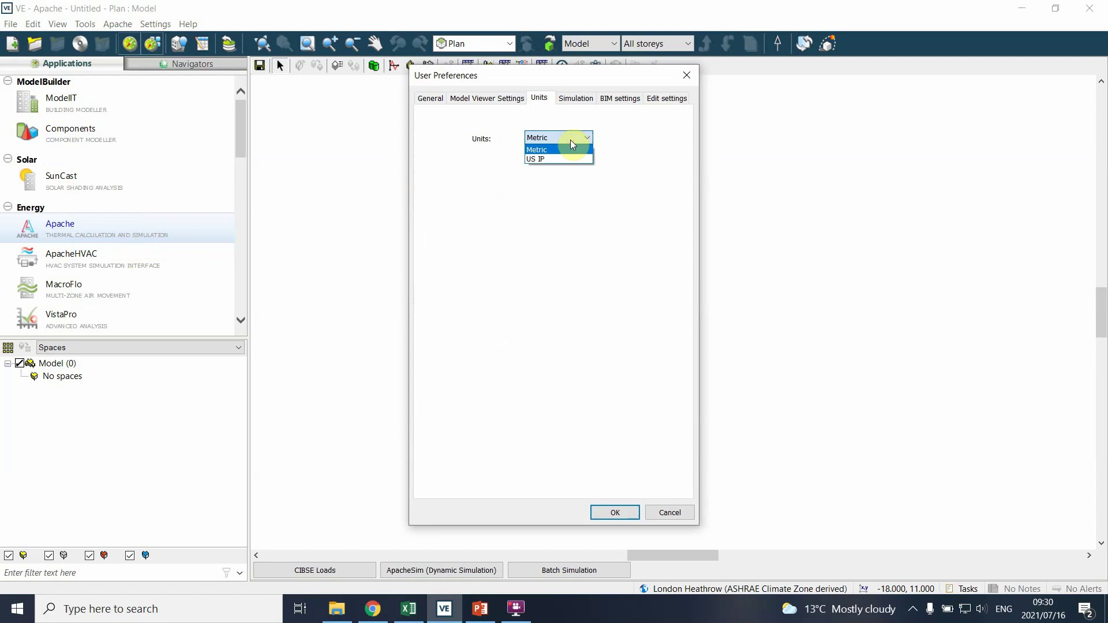
pyautogui.click(570, 138)
pyautogui.click(577, 99)
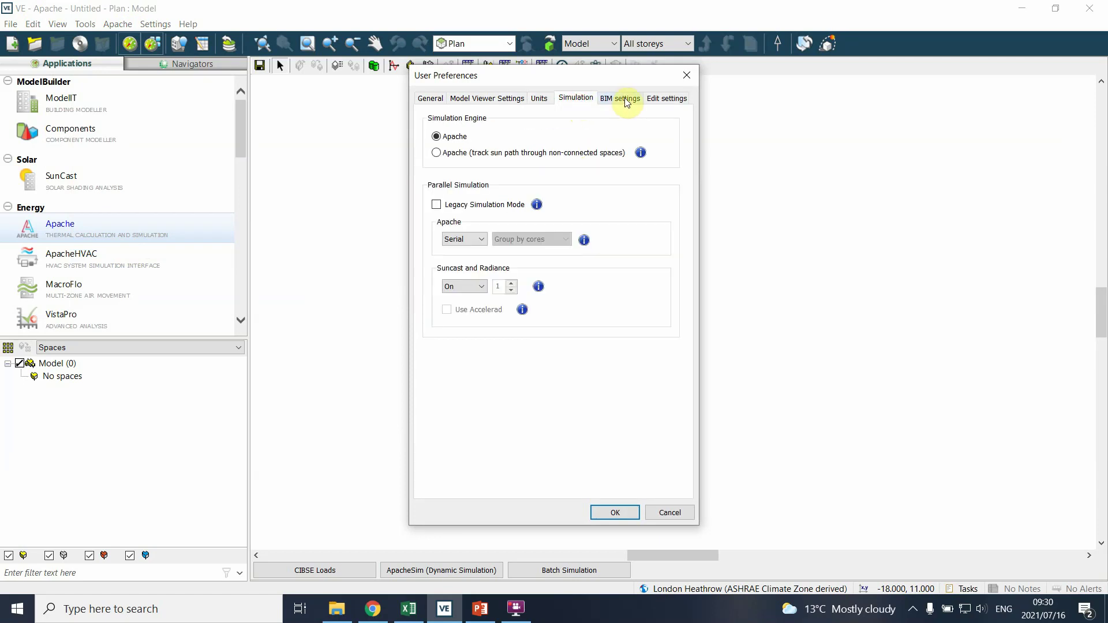
pyautogui.click(627, 102)
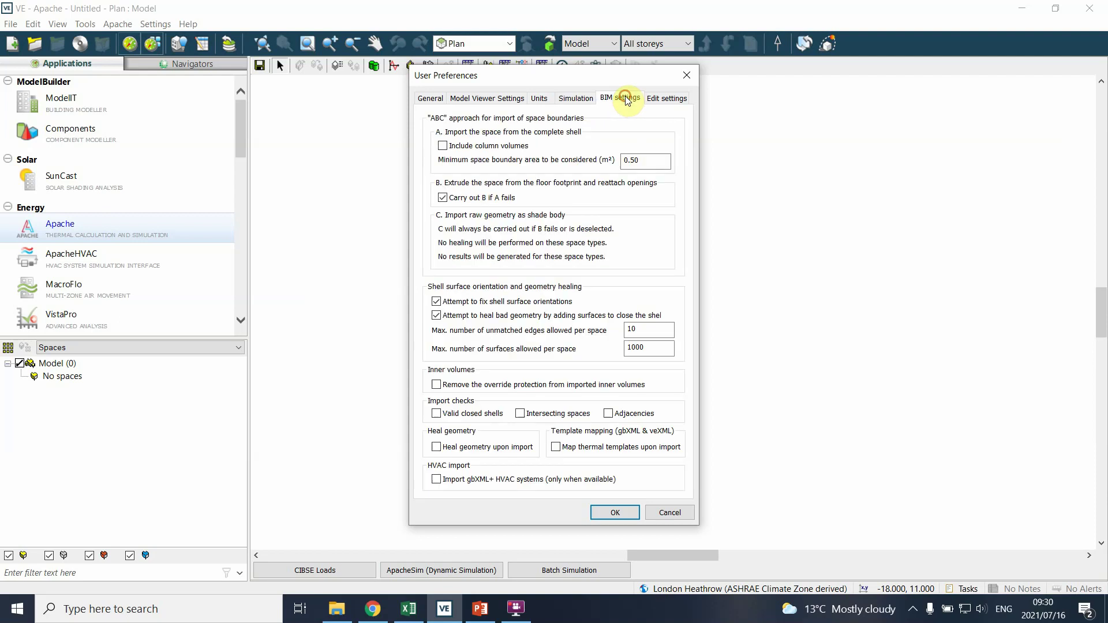
pyautogui.click(664, 99)
pyautogui.click(510, 99)
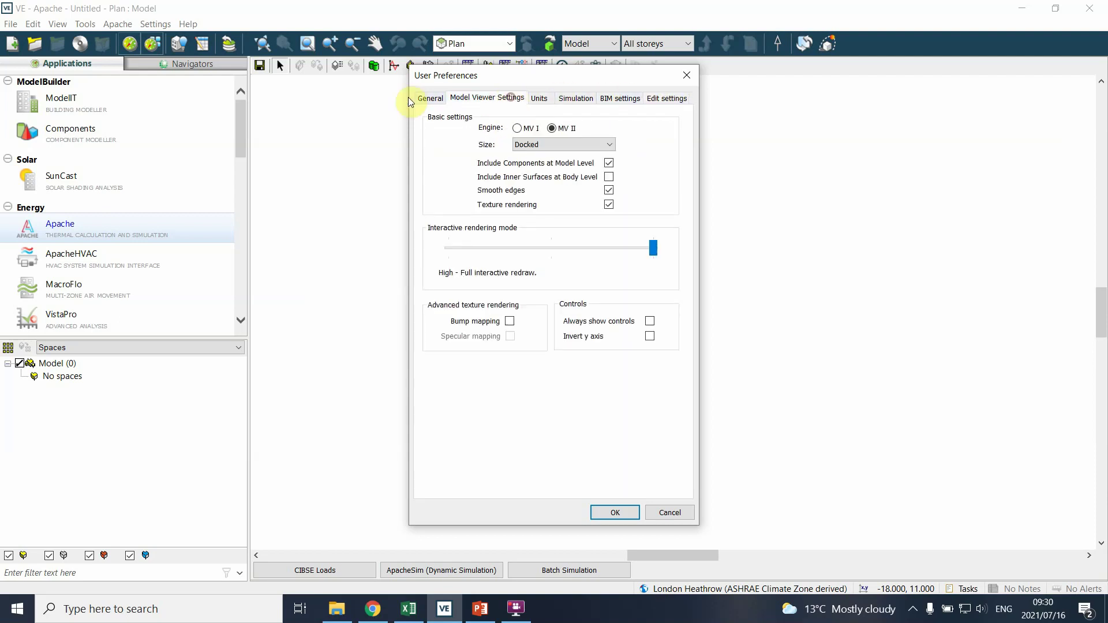
pyautogui.click(429, 103)
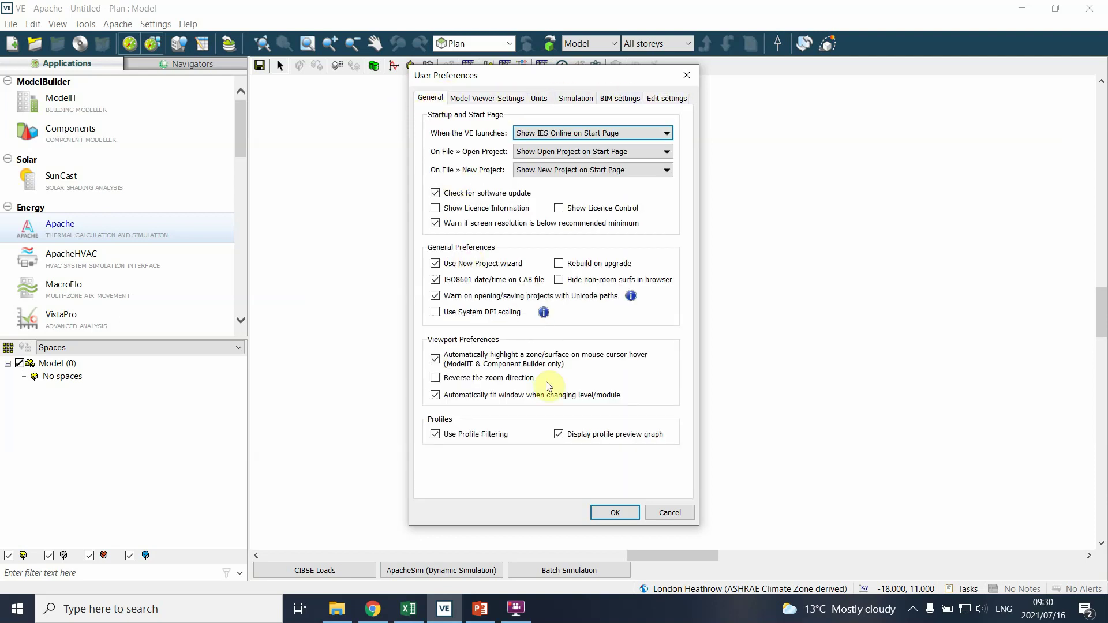
pyautogui.click(615, 513)
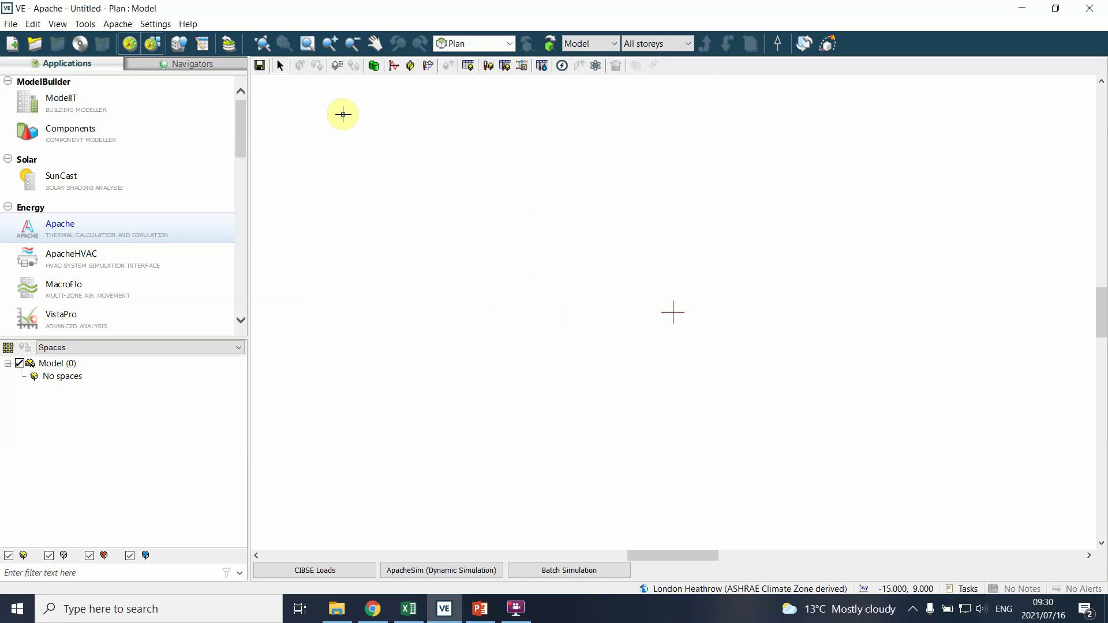
# Start saving the project under a new name, choosing the IESve check folder within Documents as its location.
pyautogui.click(11, 25)
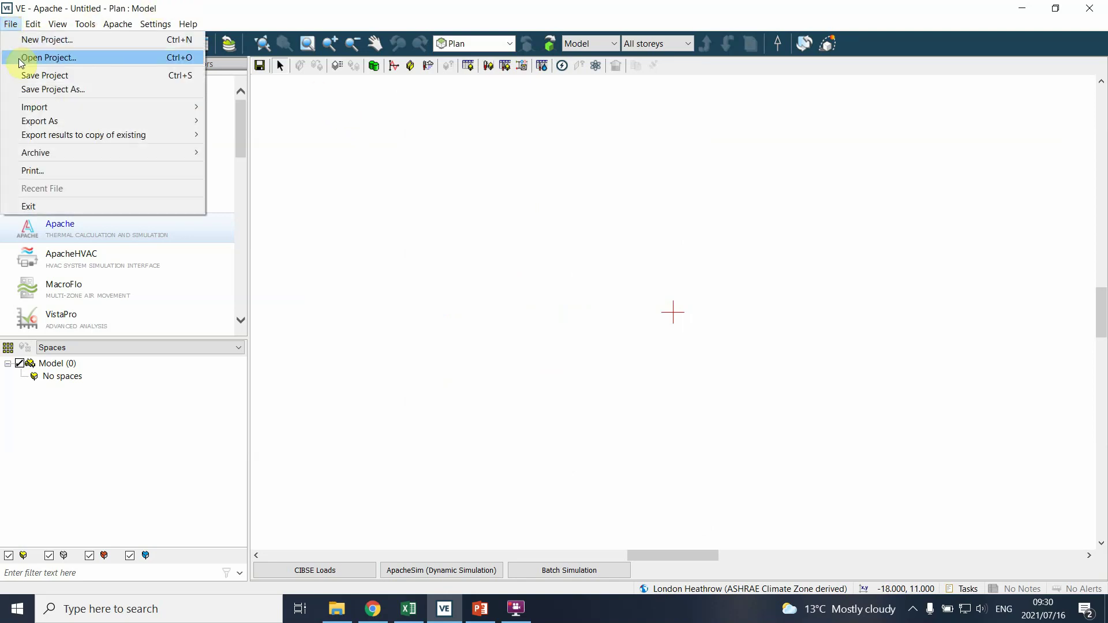
pyautogui.click(36, 90)
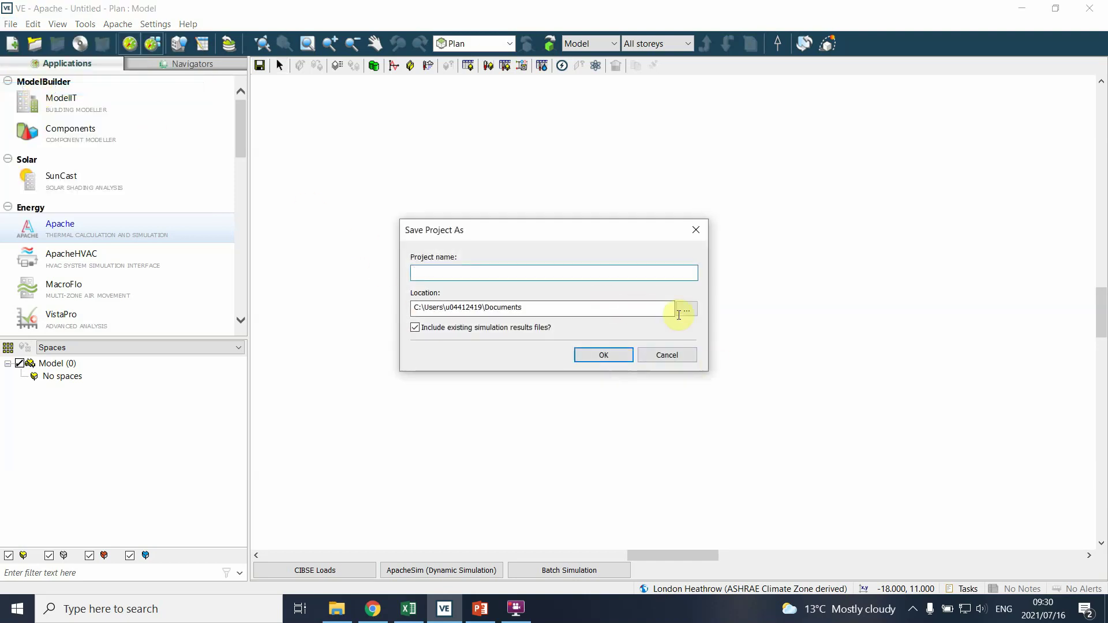
pyautogui.click(686, 309)
pyautogui.scroll(-1, 530, 285)
pyautogui.click(558, 299)
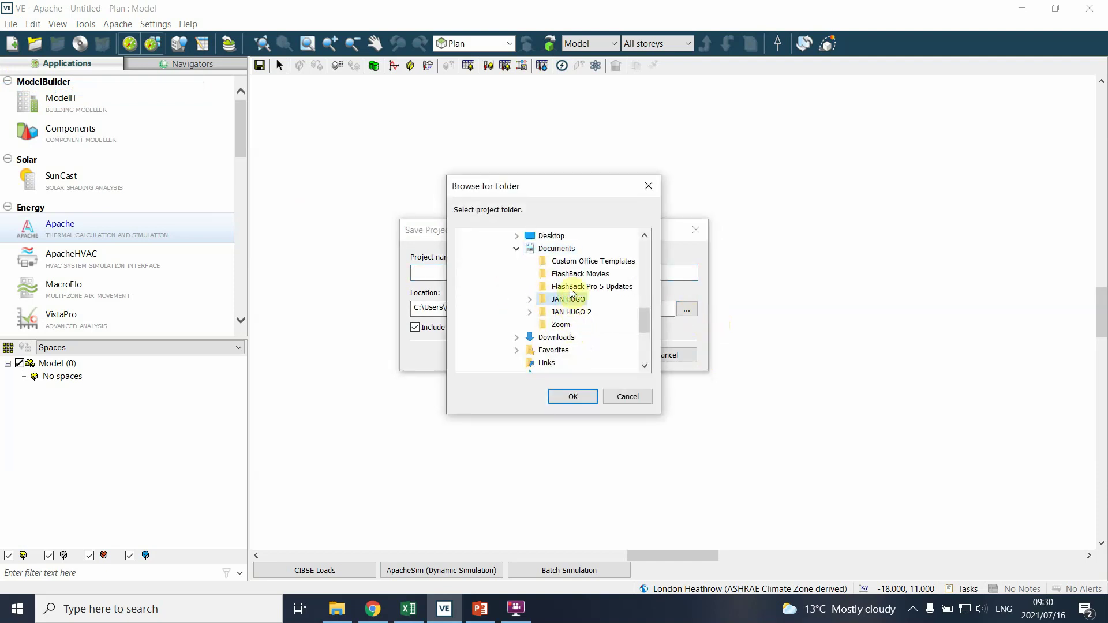
pyautogui.doubleClick(568, 296)
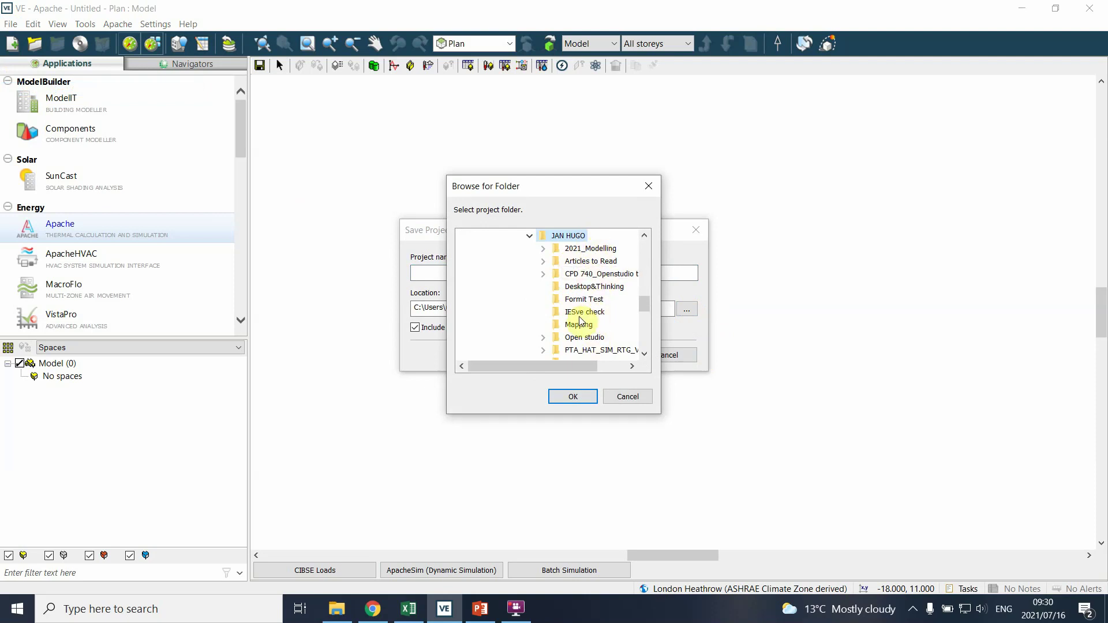
pyautogui.scroll(10, 536, 271)
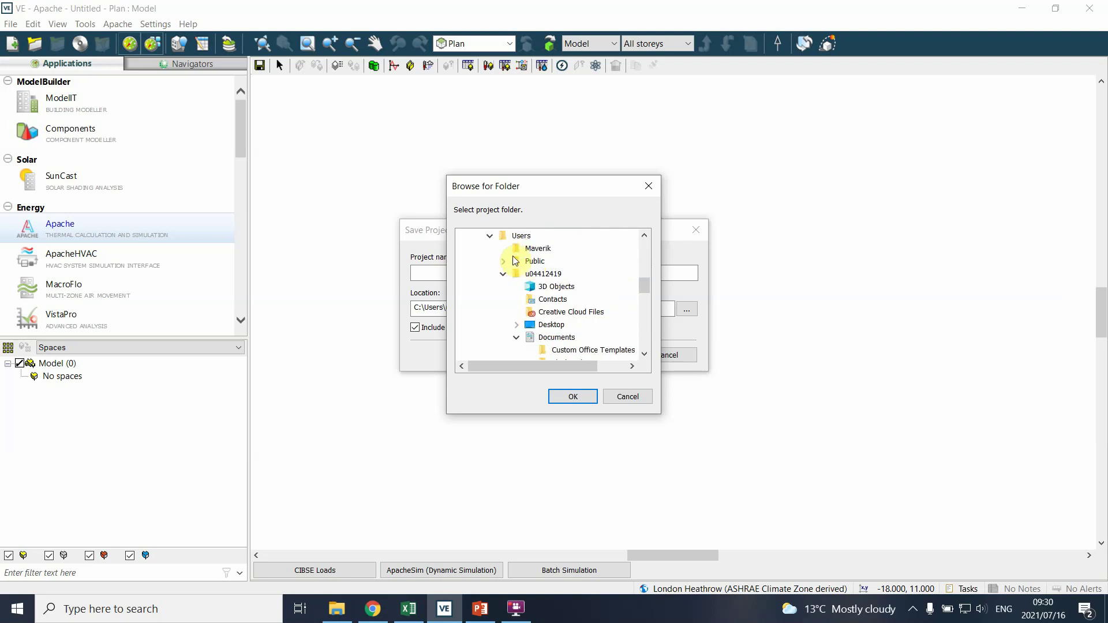
pyautogui.scroll(-10, 522, 282)
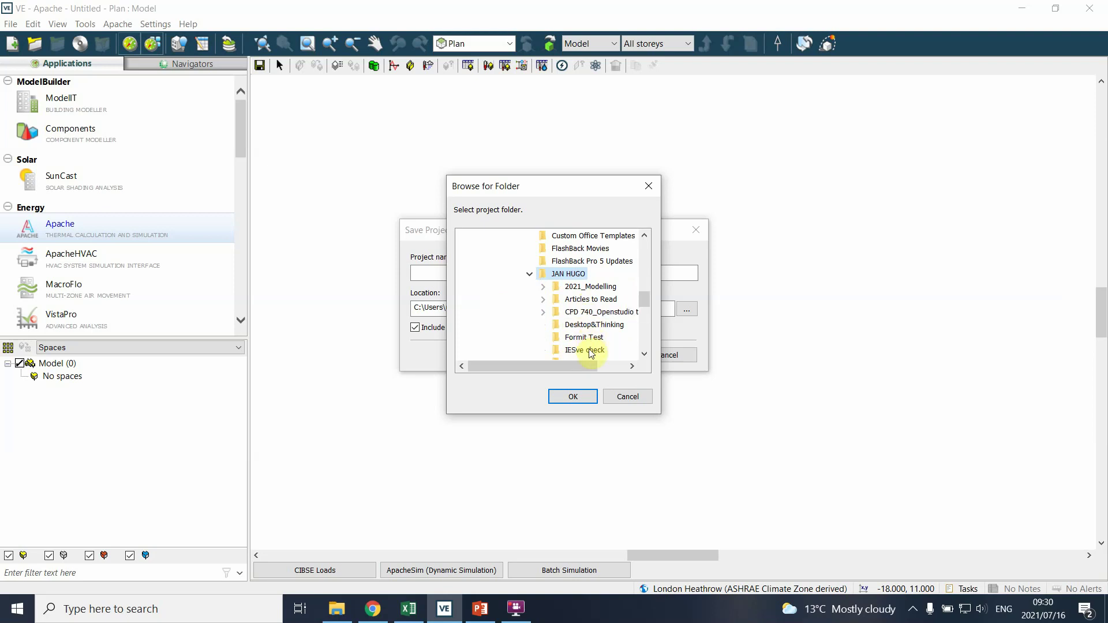
pyautogui.click(589, 350)
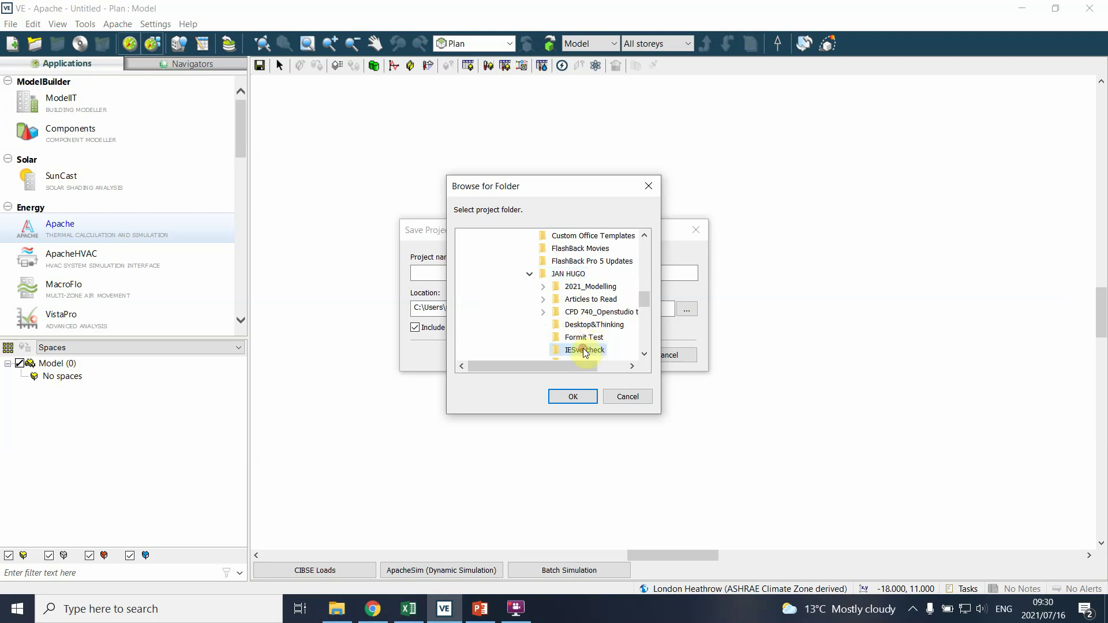
pyautogui.click(573, 397)
# Name the project IESve Test project 1 and save it with existing simulation results files included.
pyautogui.click(466, 271)
pyautogui.write('IESve ')
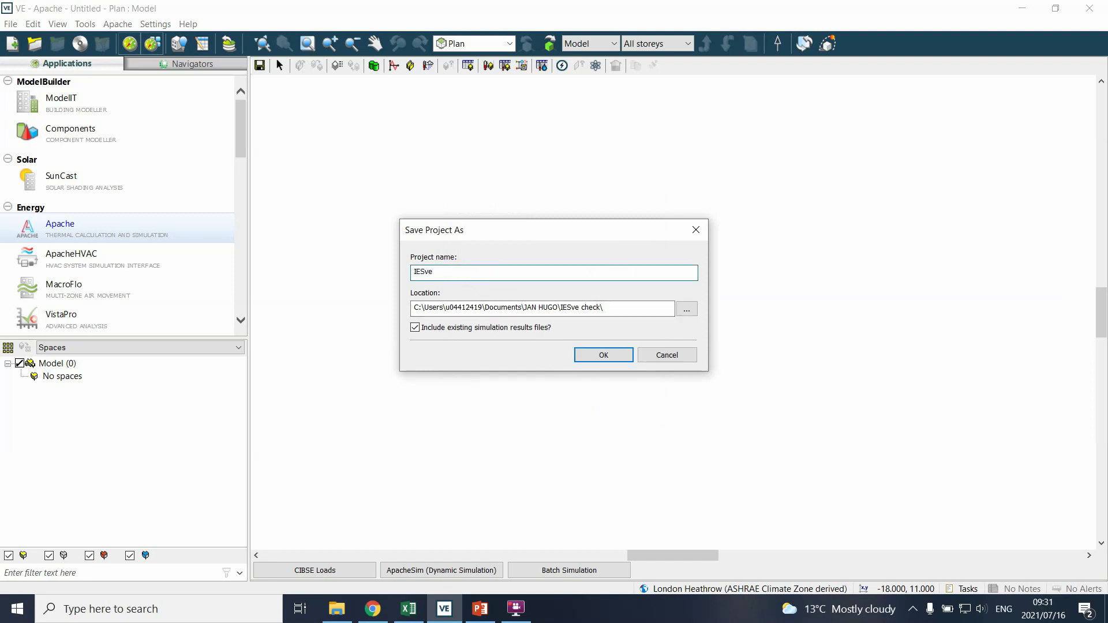
pyautogui.write('Test project 1')
pyautogui.click(601, 355)
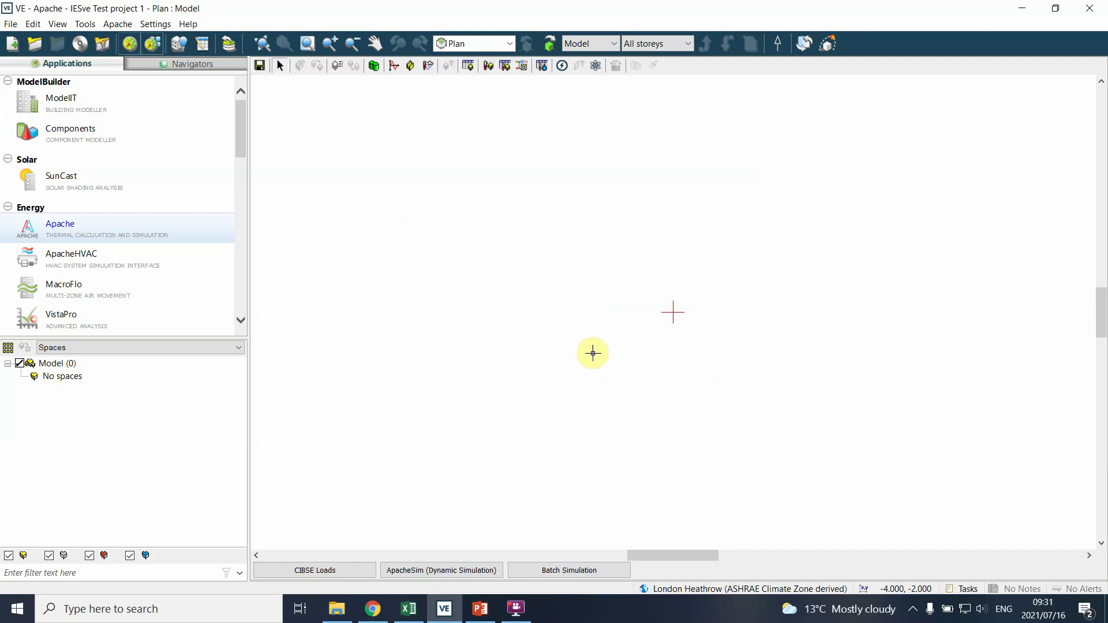
# Switch to File Explorer and examine the IESve check folder and the contents of its IESve Test project 1 folder.
pyautogui.click(338, 610)
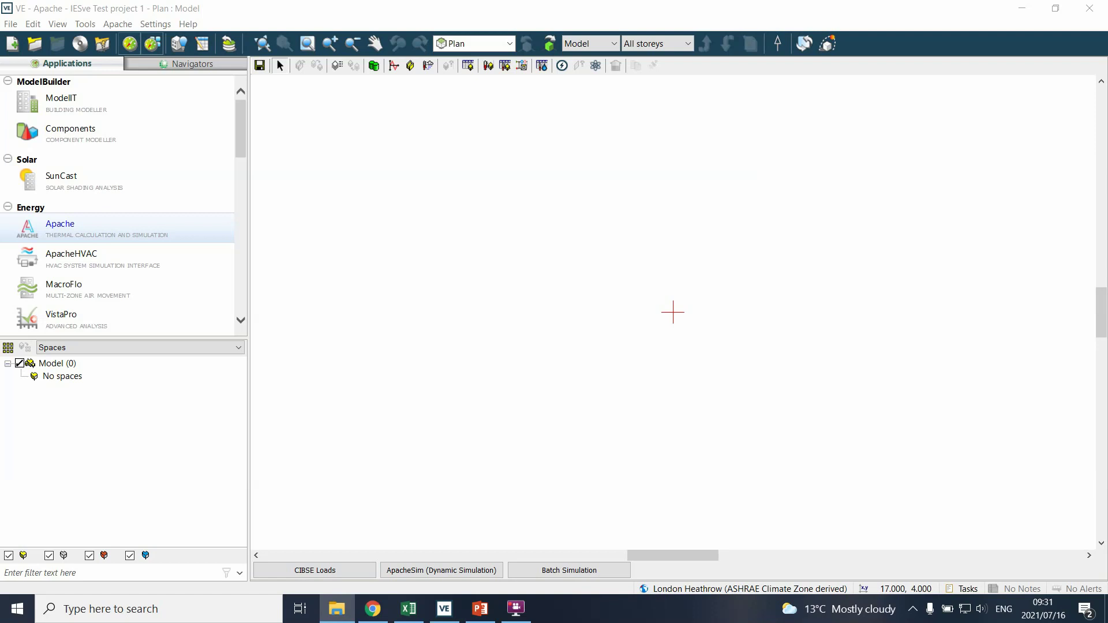
pyautogui.moveTo(698, 114); pyautogui.dragTo(510, 10)
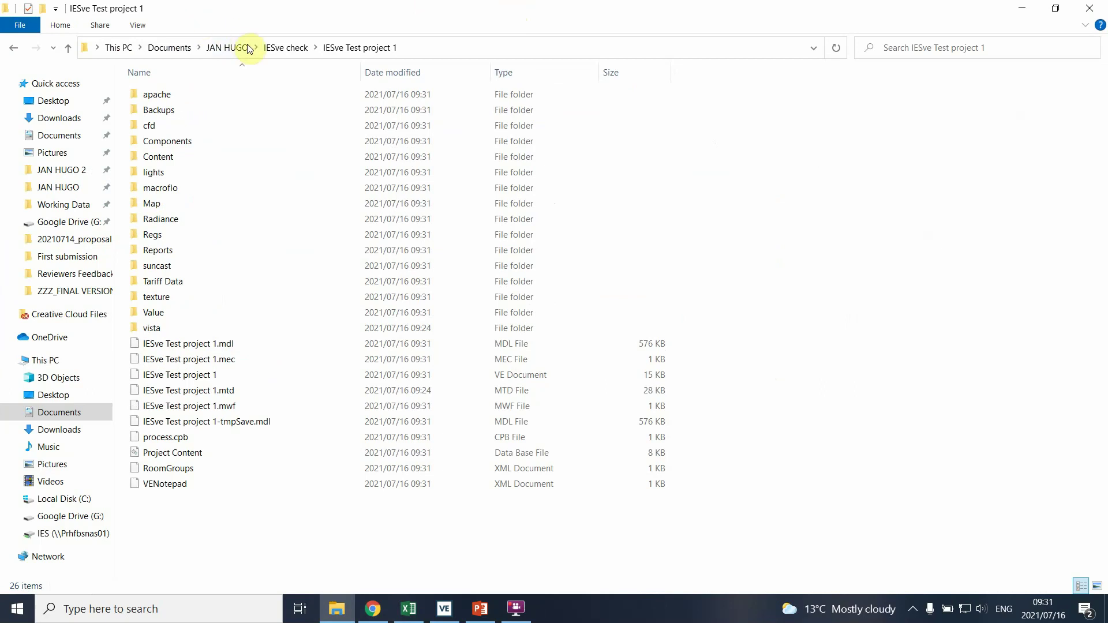
pyautogui.click(293, 49)
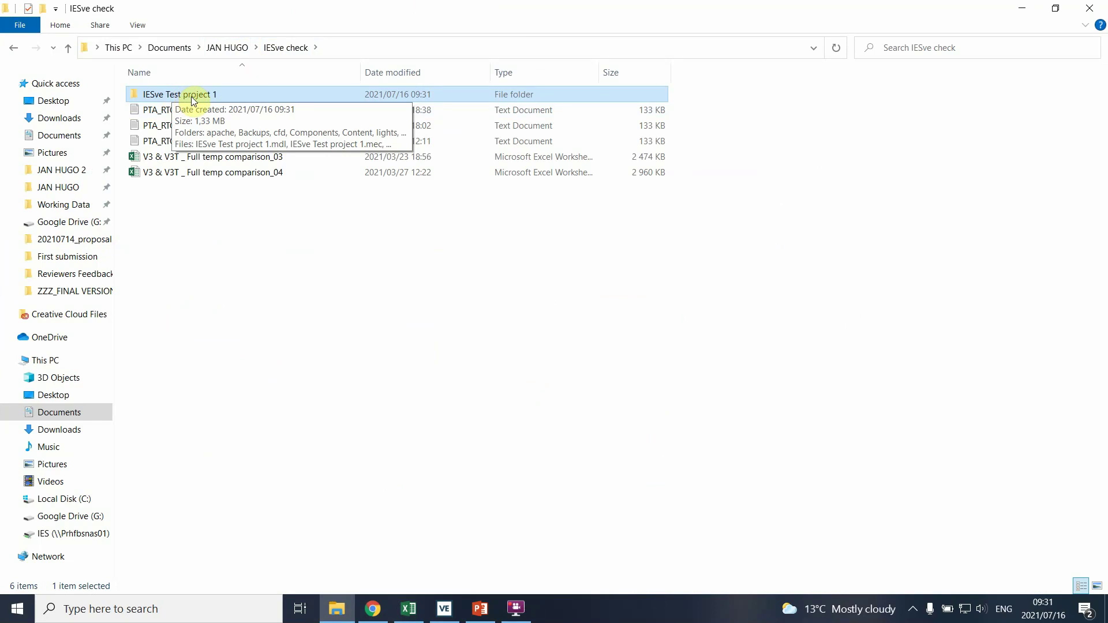
pyautogui.doubleClick(192, 96)
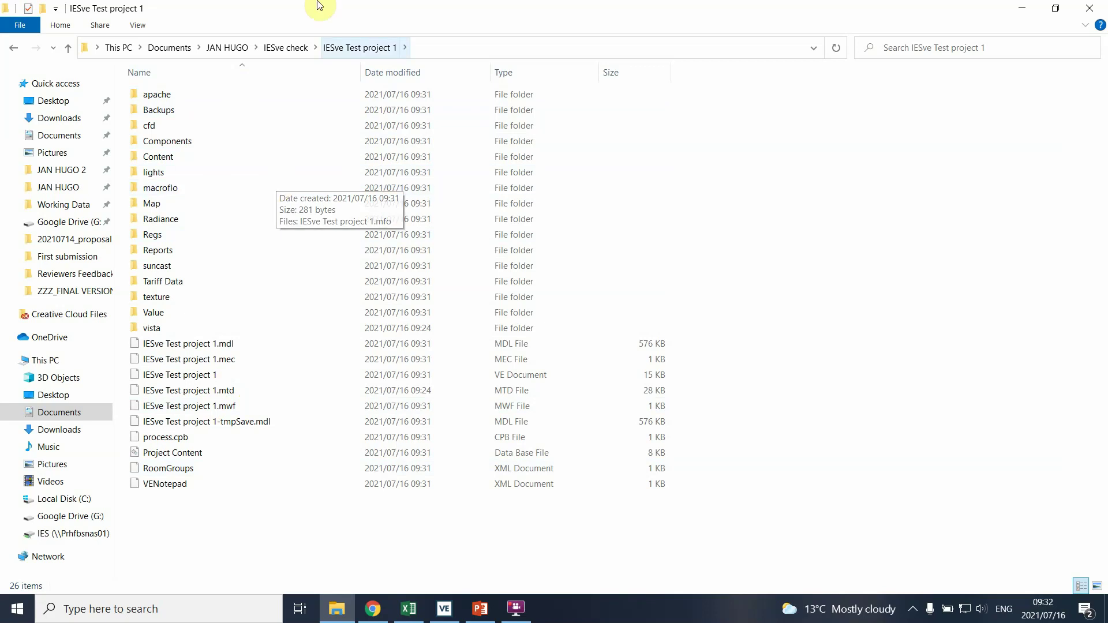
# Check the project folder's place in IESve check, reopen it to view its files, and switch back to IES VE.
pyautogui.click(288, 48)
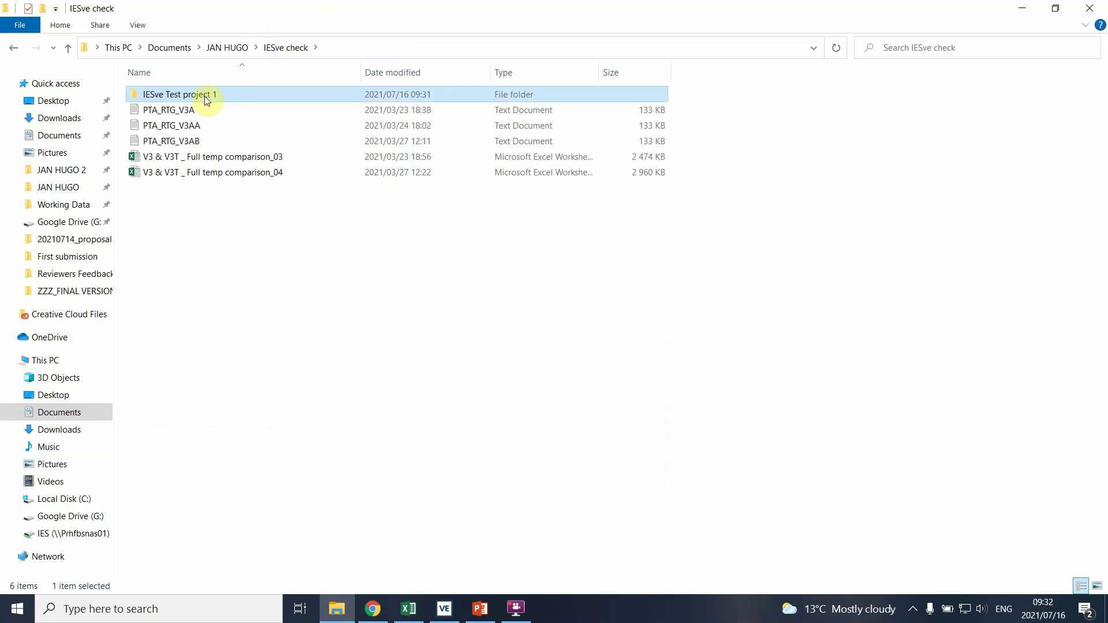
pyautogui.click(205, 96)
pyautogui.click(277, 46)
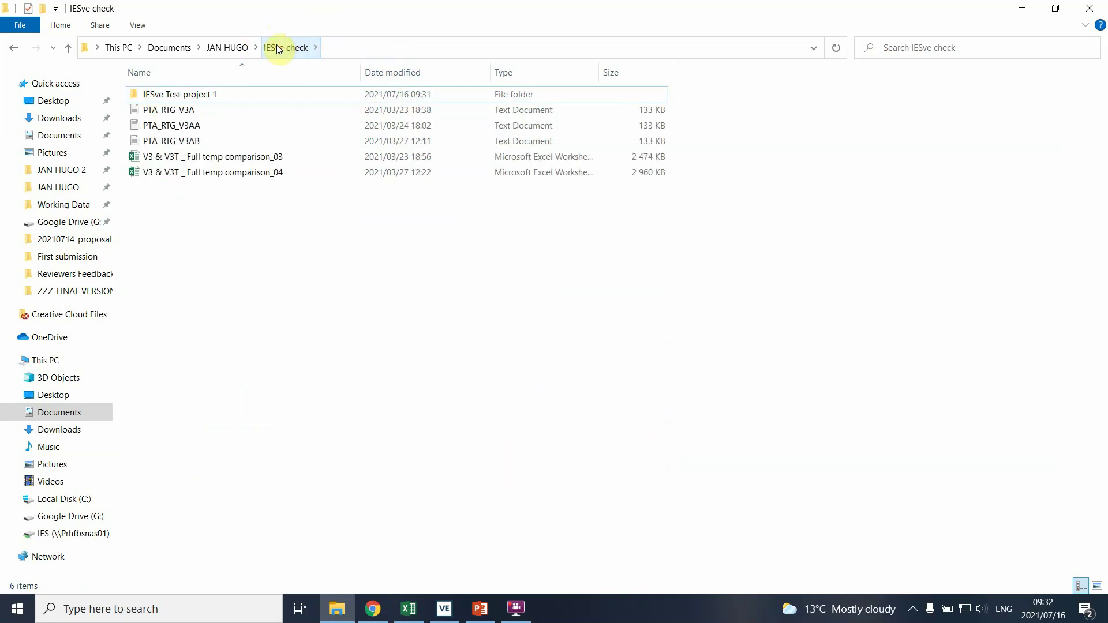
pyautogui.doubleClick(212, 97)
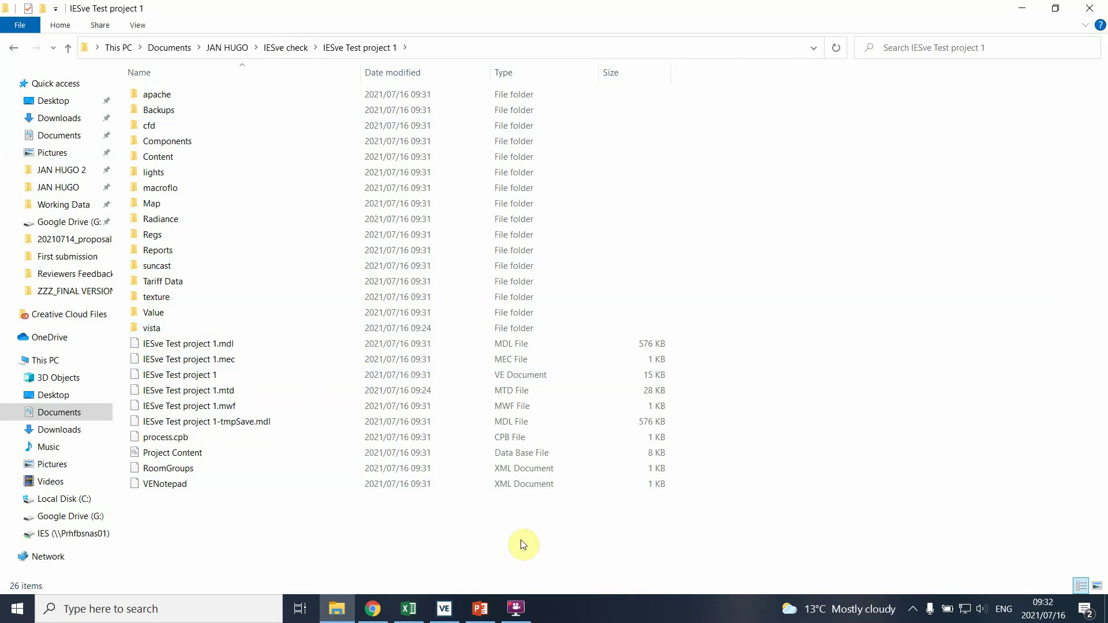
pyautogui.click(519, 606)
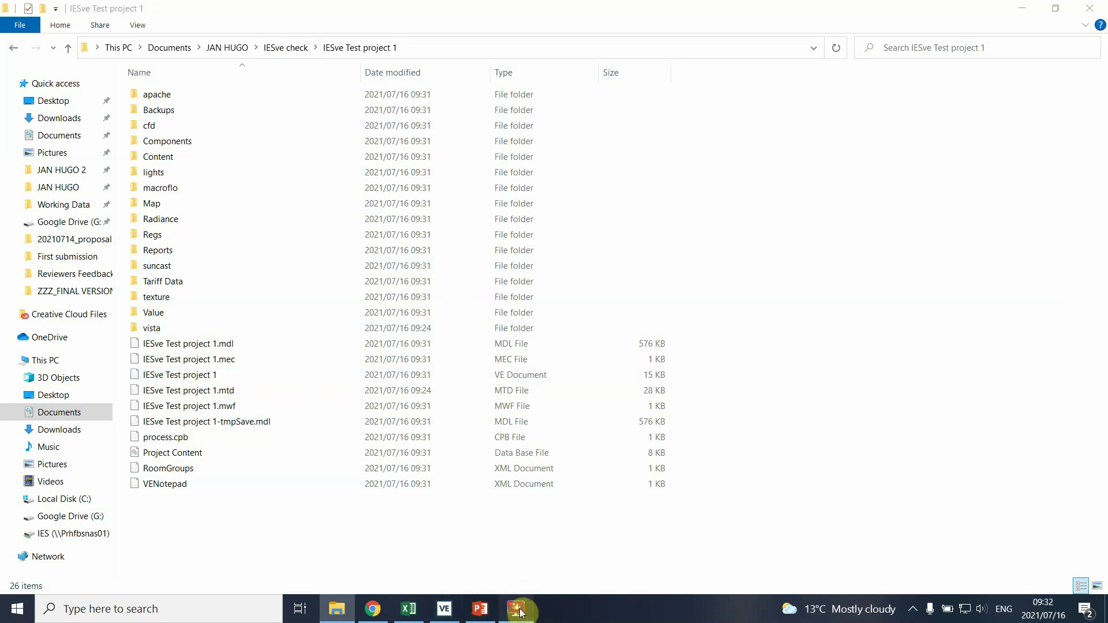
pyautogui.click(447, 611)
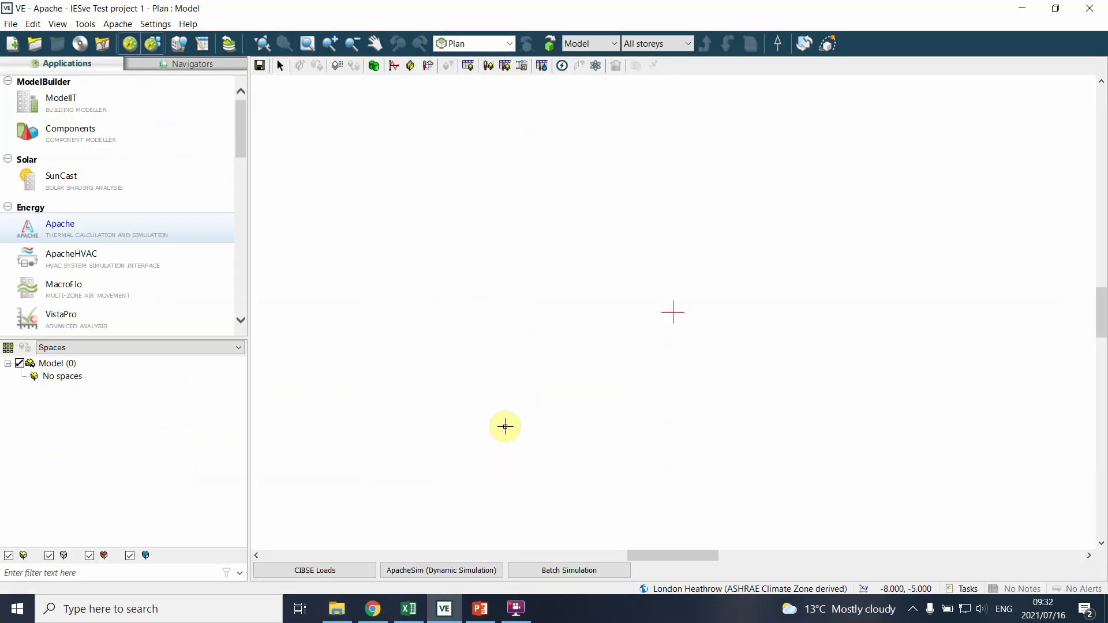